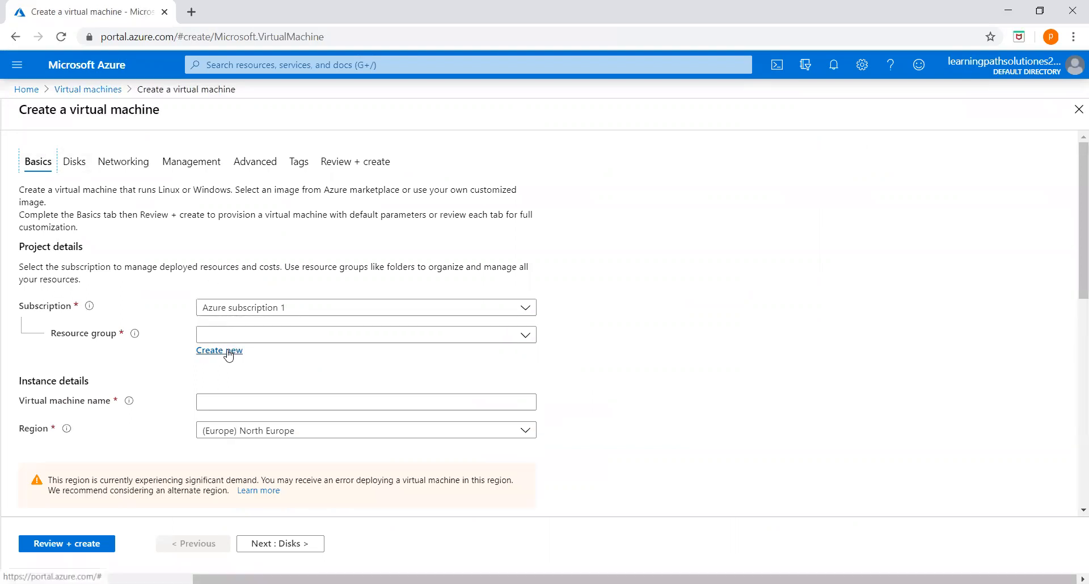
Step: Create a new resource group named RG19APR-RG1 for the virtual machine
left_click(348, 336)
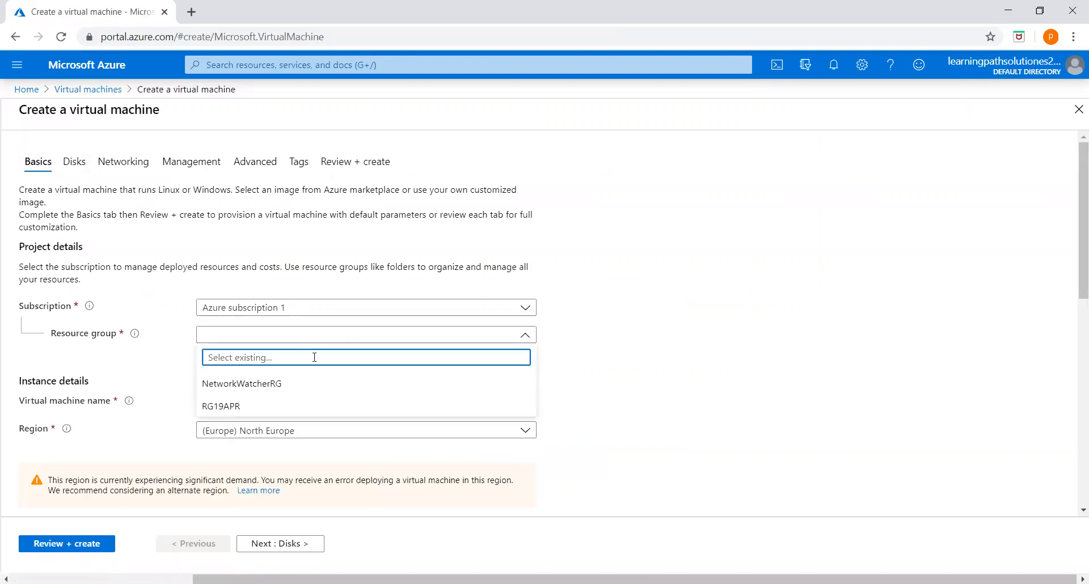
left_click(582, 359)
left_click(221, 351)
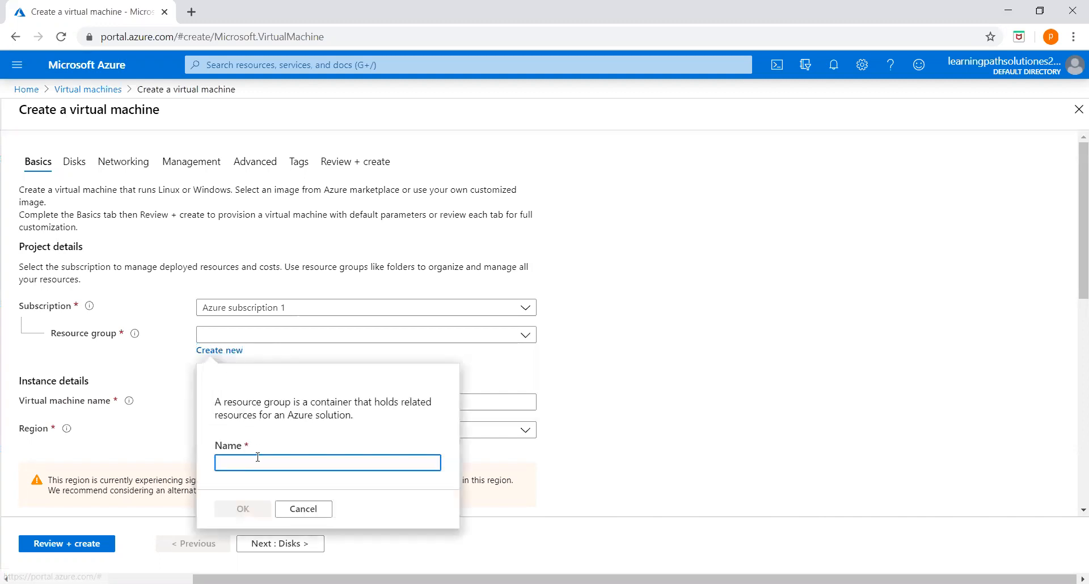
type("RG19APR-RG1")
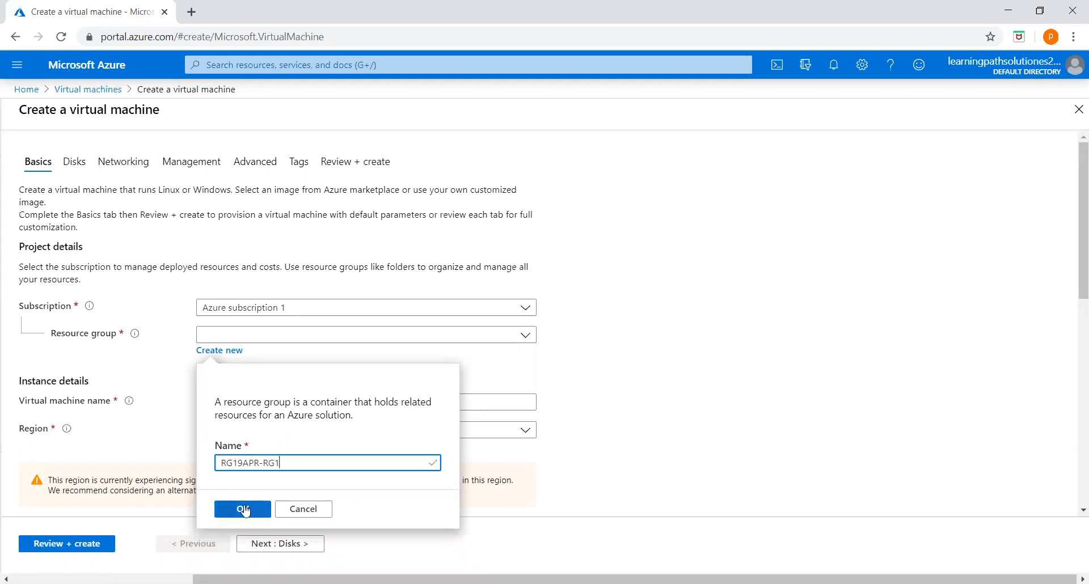
left_click(233, 515)
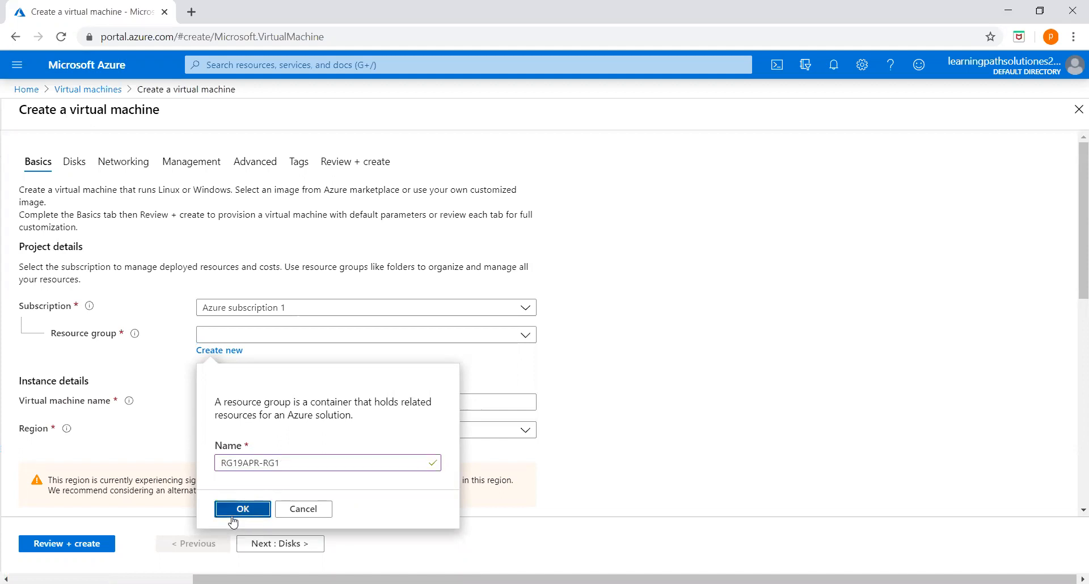
Step: Name the virtual machine VM1 and set its region to (US) East US
left_click(224, 404)
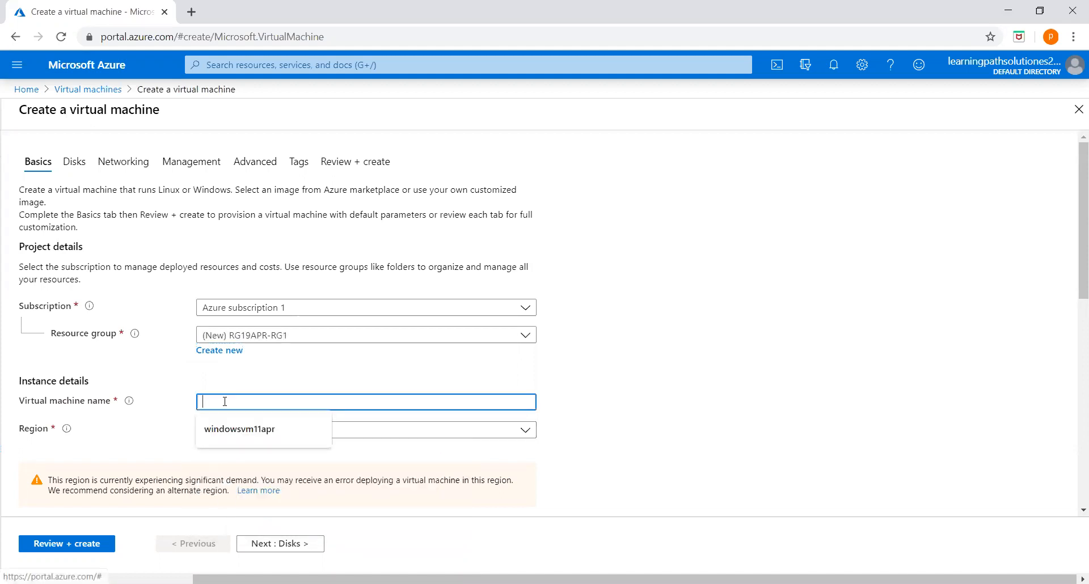
type("VM1")
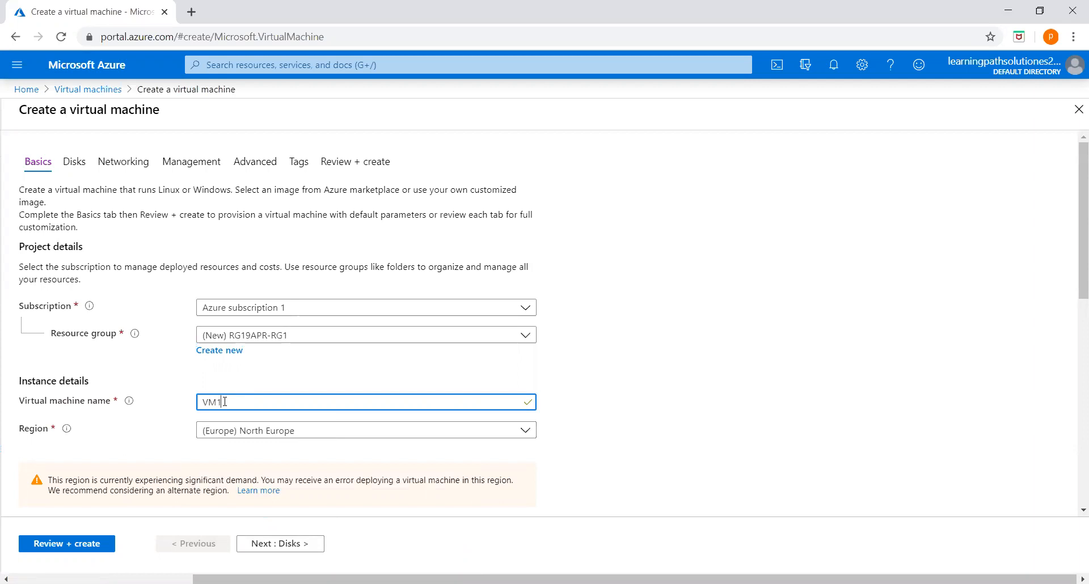
scroll(272, 387, "down", 3)
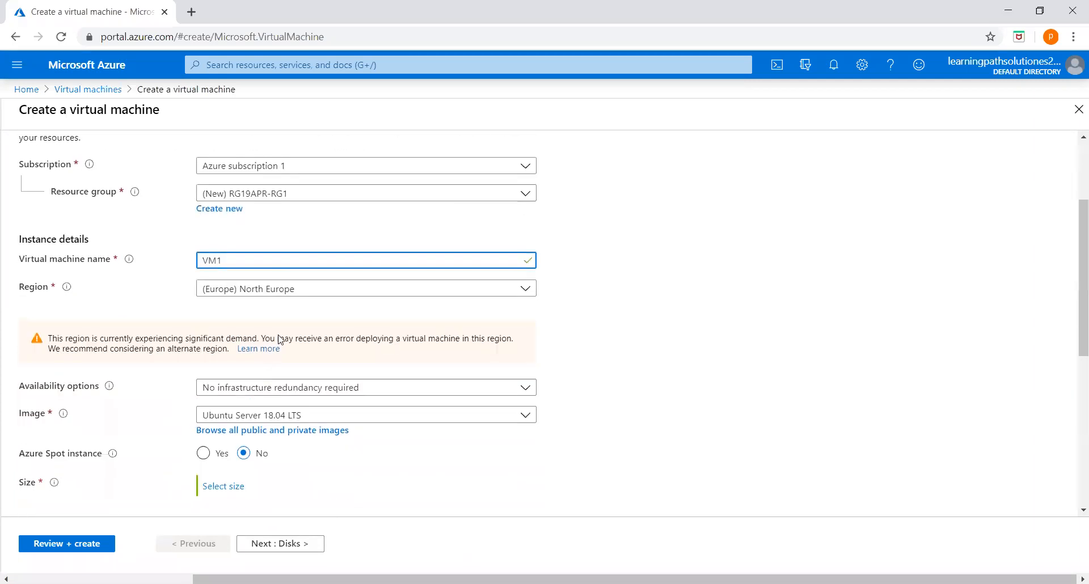
left_click(283, 289)
left_click(234, 360)
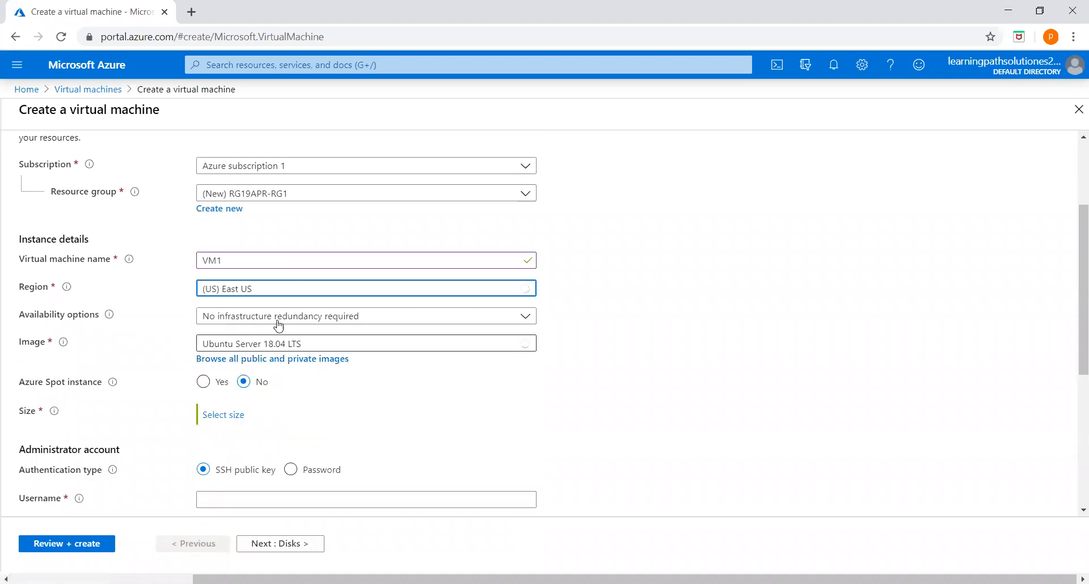
Step: Choose the B1ls size with 1 vCPU and 0.5 GiB RAM for the virtual machine
left_click(222, 419)
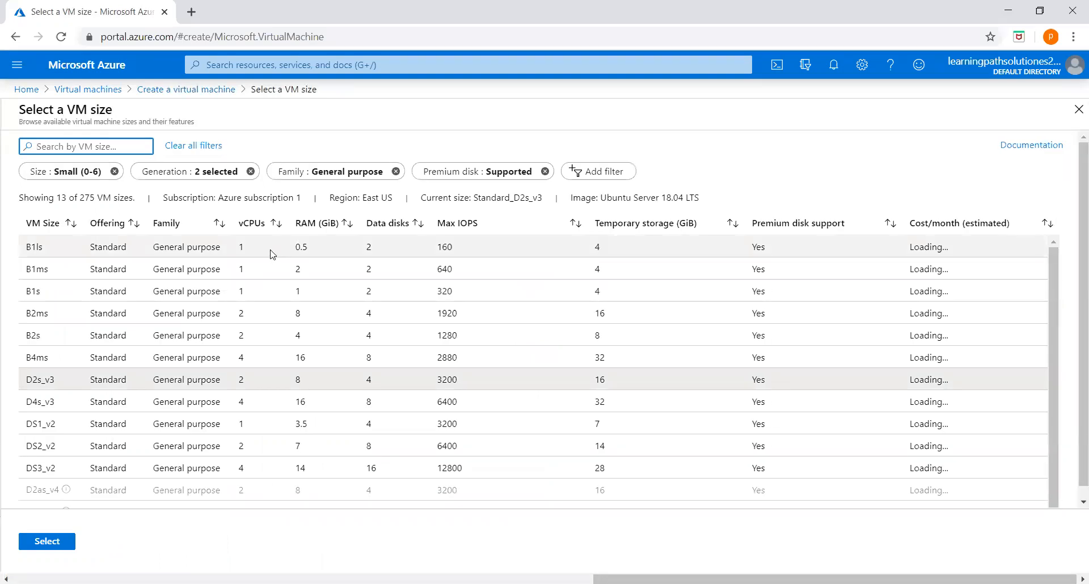
left_click(271, 252)
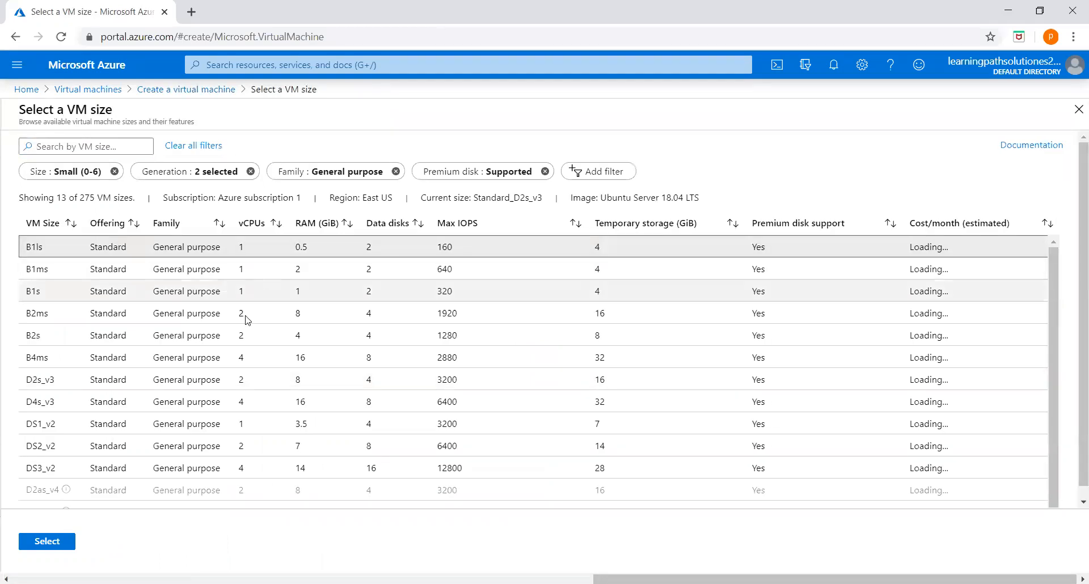
left_click(61, 546)
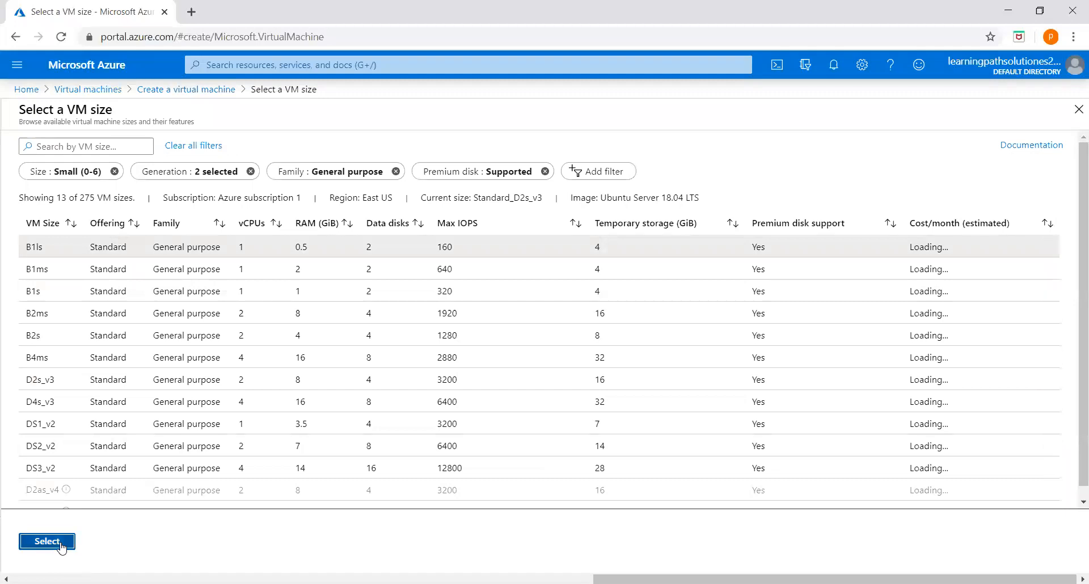
Step: Set the administrator account to password authentication with username azureuser, and enter and confirm the account password
scroll(320, 397, "down", 3)
left_click(290, 284)
left_click(232, 312)
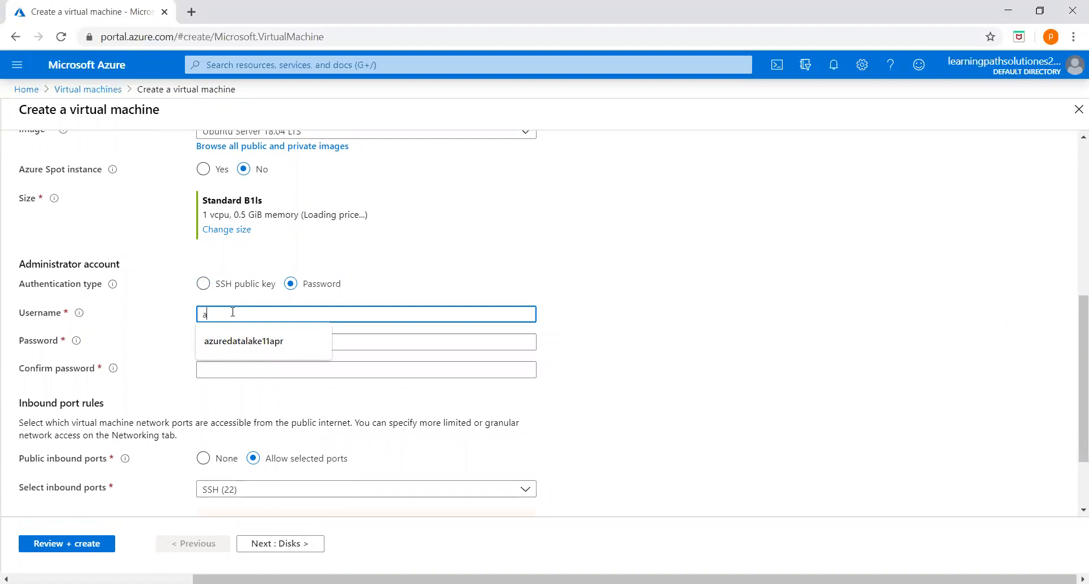
type("azureuser")
key("Tab")
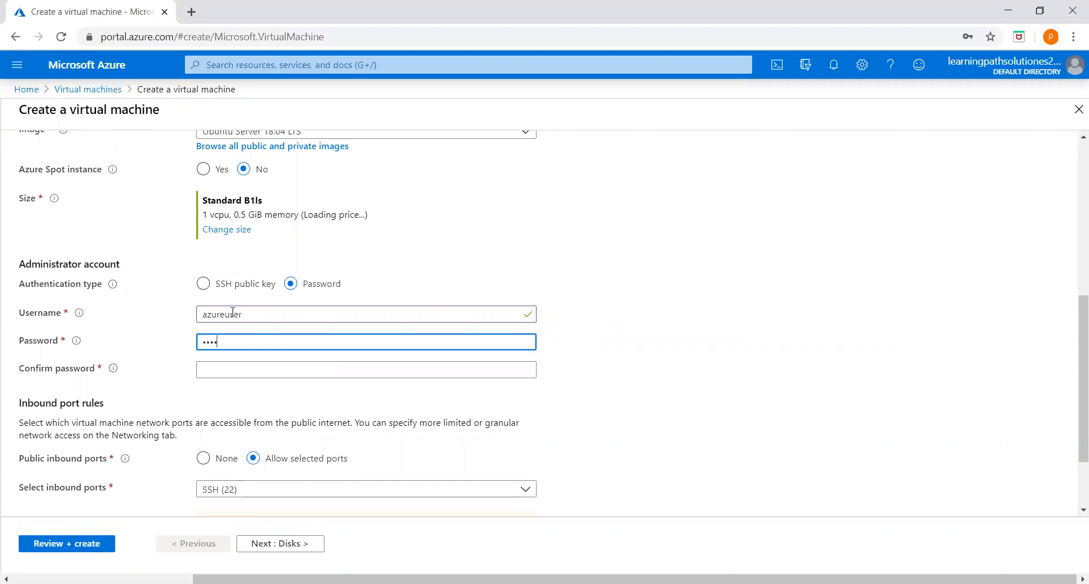
type("••••••••••")
left_click(228, 371)
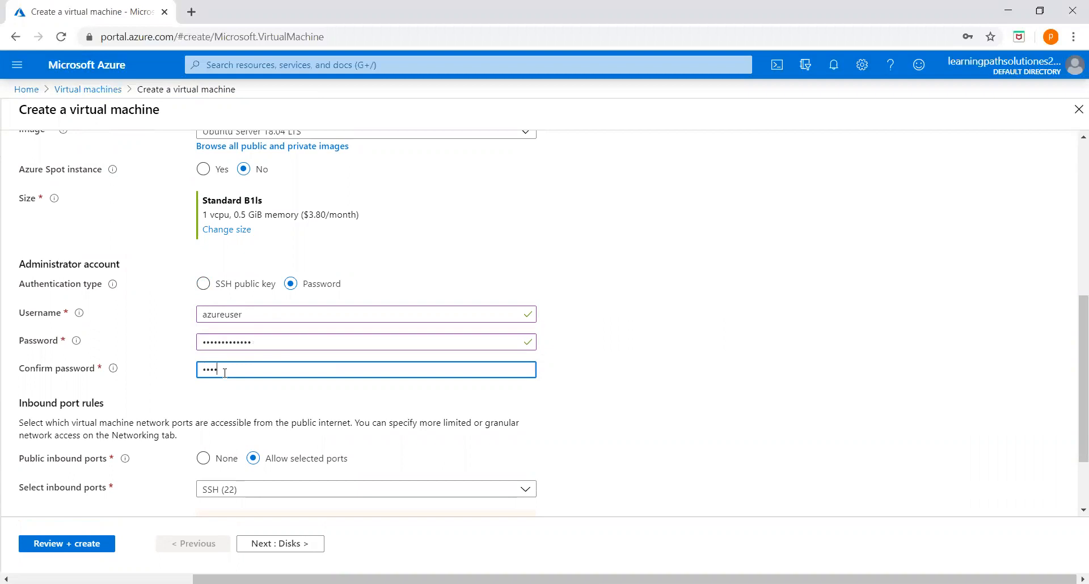
type("••••••••••")
Step: Set the OS disk type to Standard HDD and expand the advanced disk options
scroll(224, 373, "down", 3)
scroll(251, 363, "up", 7)
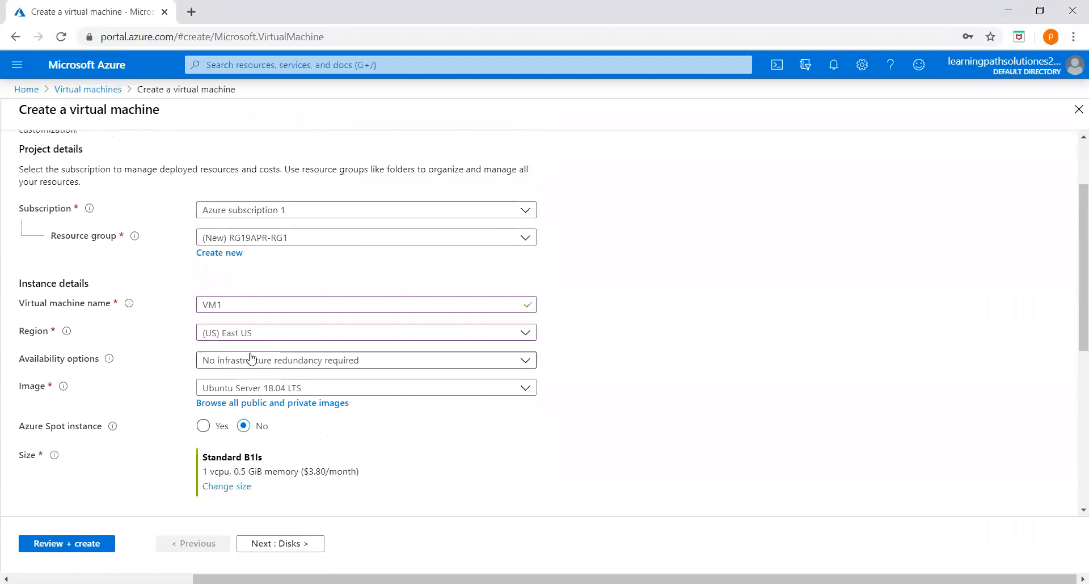
scroll(252, 358, "up", 2)
left_click(75, 162)
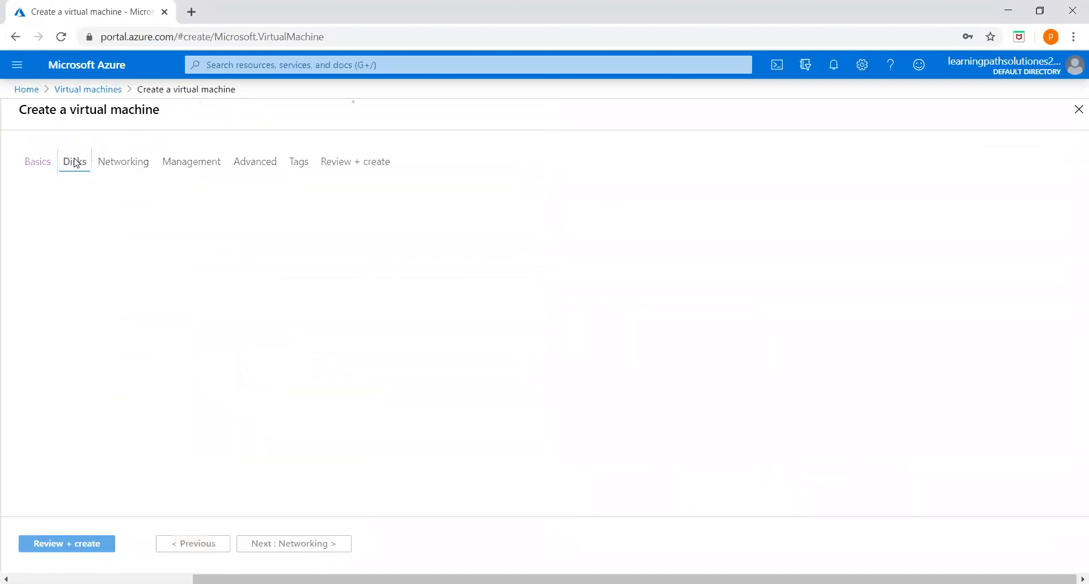
left_click(244, 253)
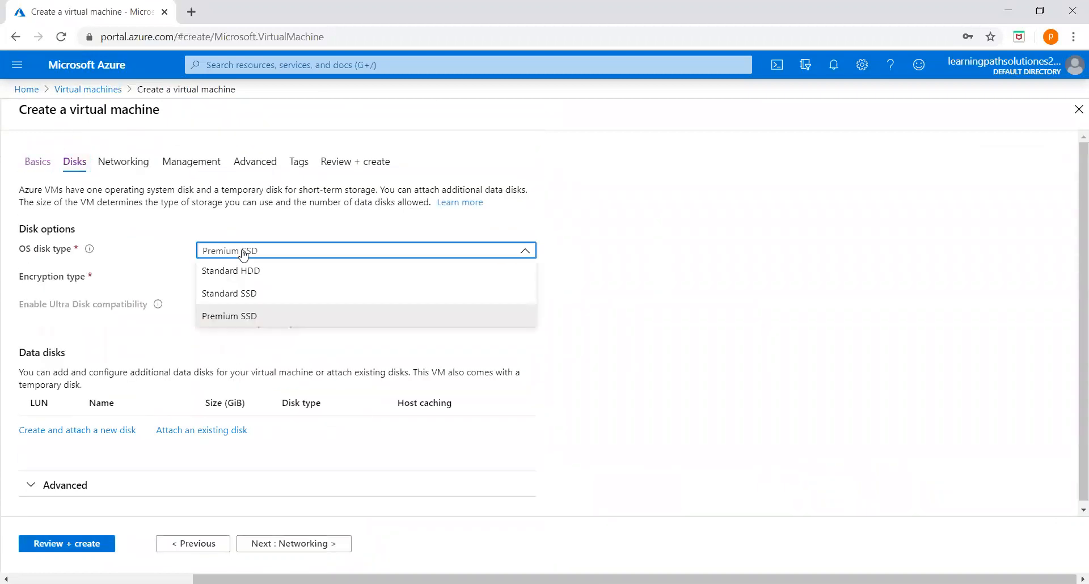
left_click(237, 270)
scroll(409, 327, "down", 1)
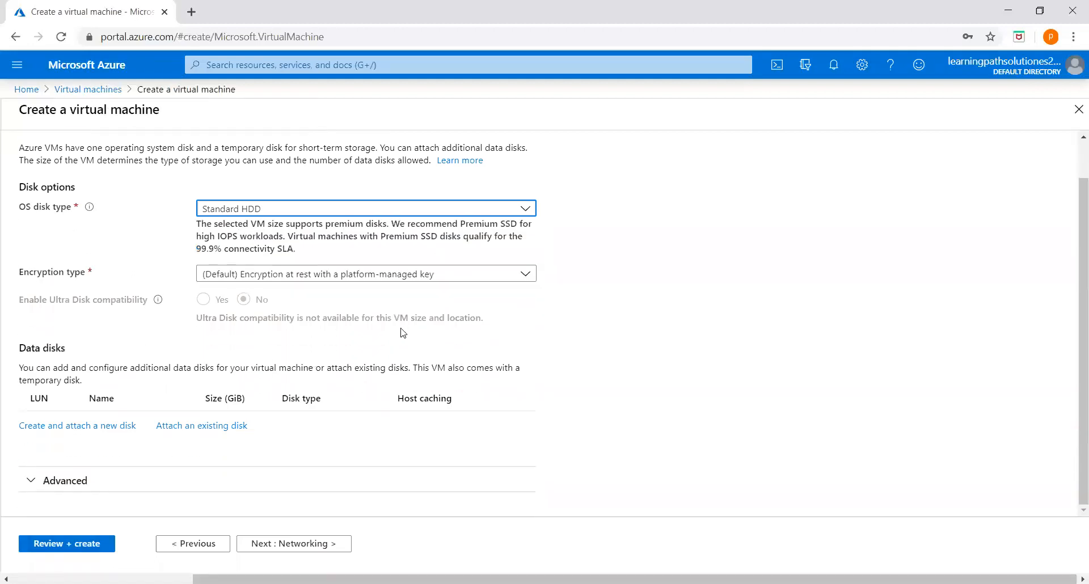
left_click(75, 482)
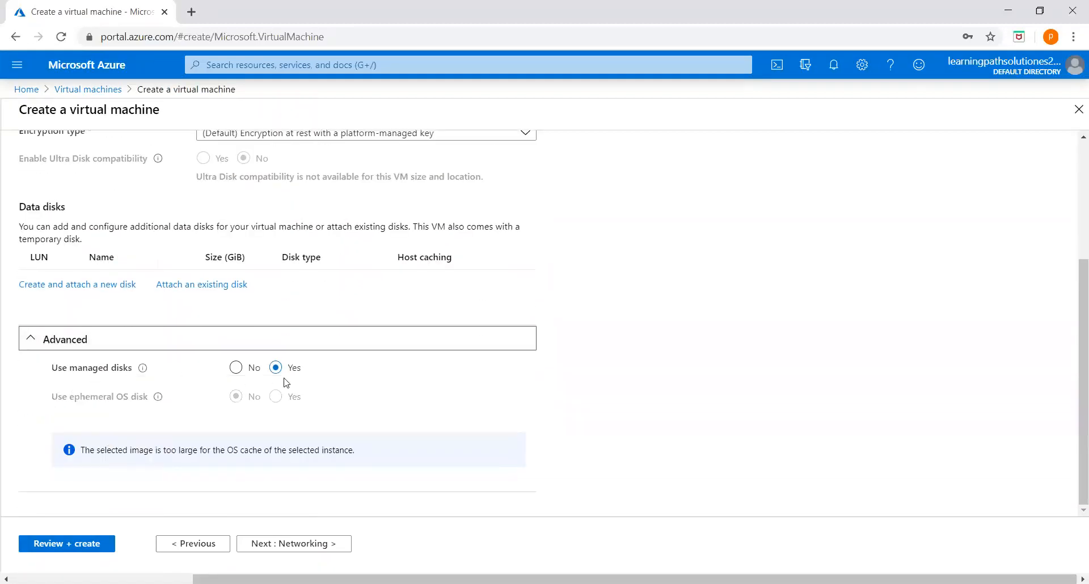
Step: Create a new virtual network named VNET1 for VM1, keeping the default address space and subnet
scroll(454, 385, "up", 4)
left_click(130, 170)
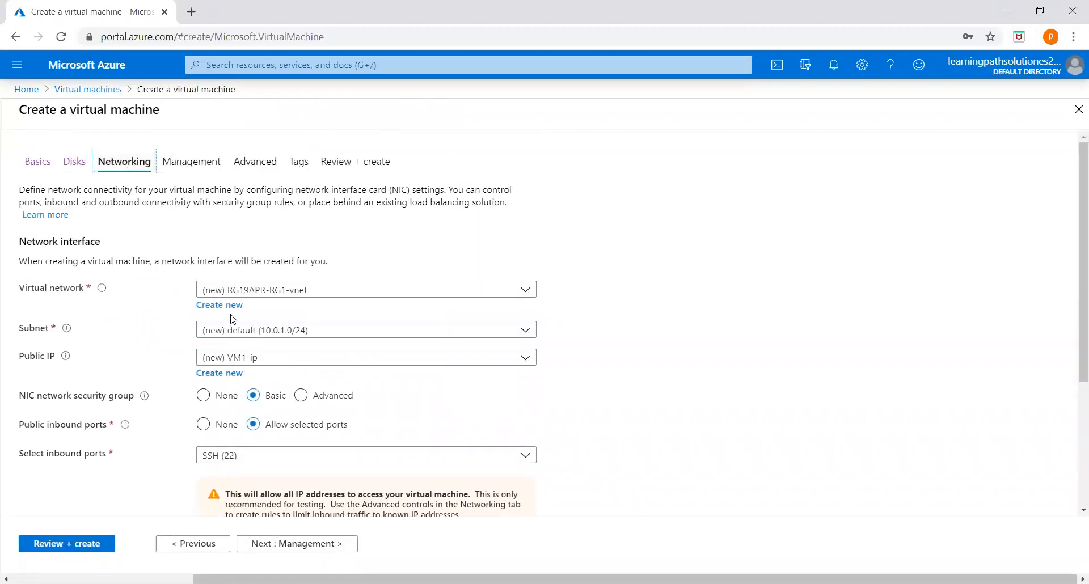
left_click(222, 305)
triple_click(644, 187)
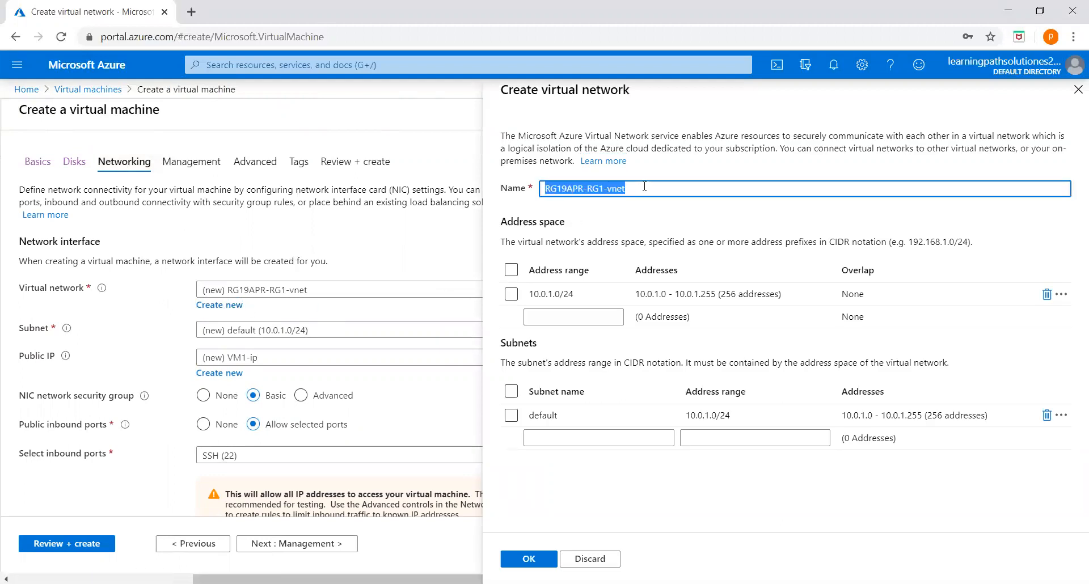
type("V")
key("BackSpace")
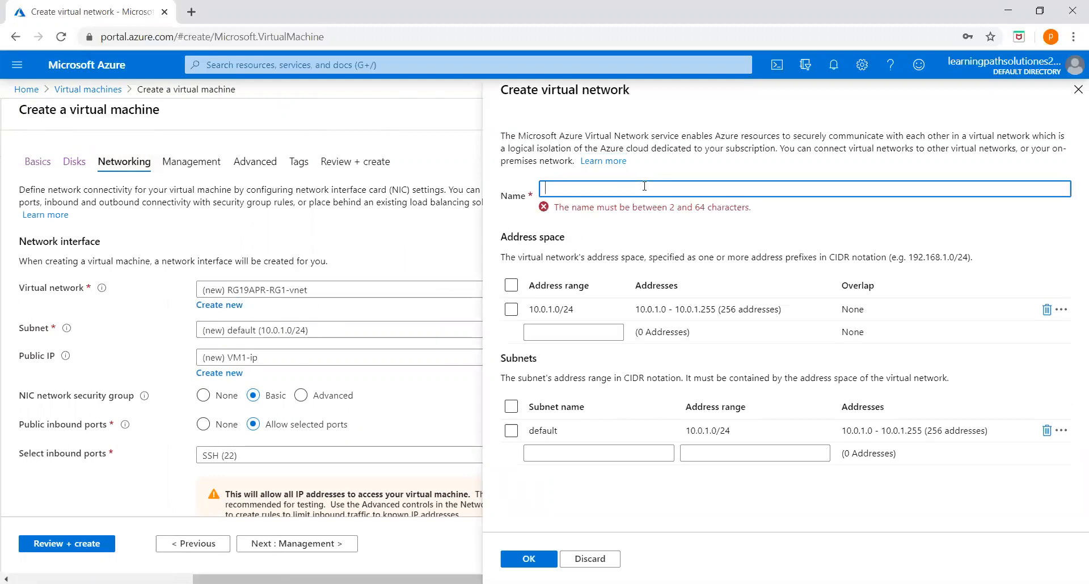
type("VNET1")
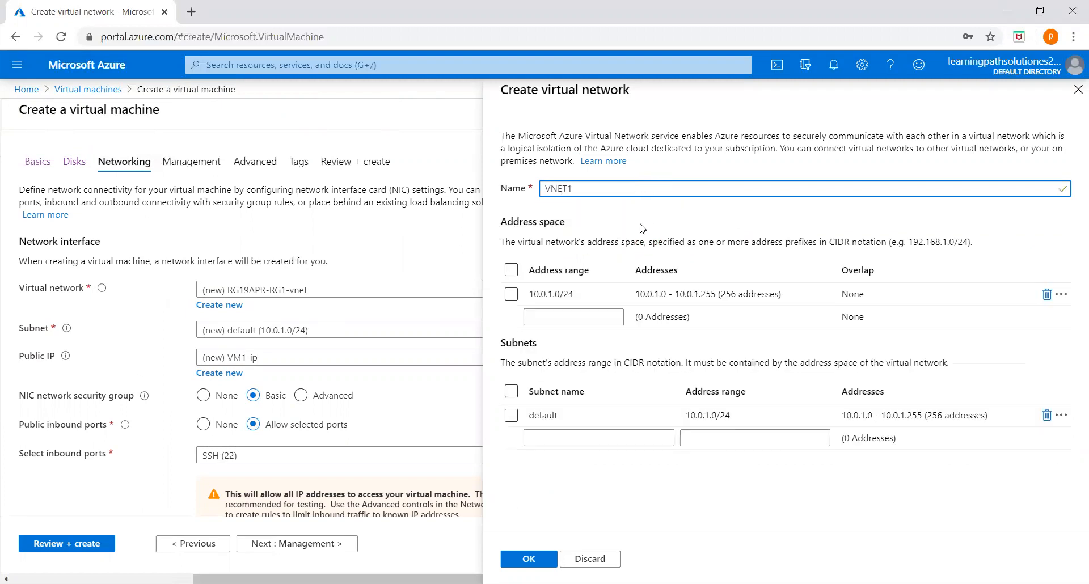
left_click(532, 559)
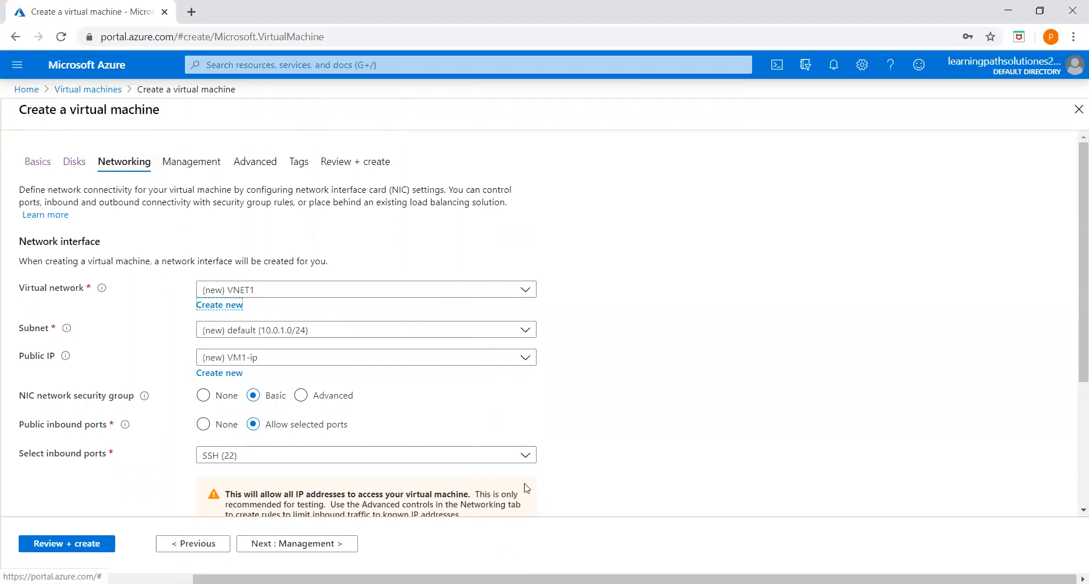
Step: Check the remaining networking and management settings, then validate the configuration and create VM1
scroll(170, 245, "down", 3)
scroll(171, 245, "up", 3)
left_click(192, 162)
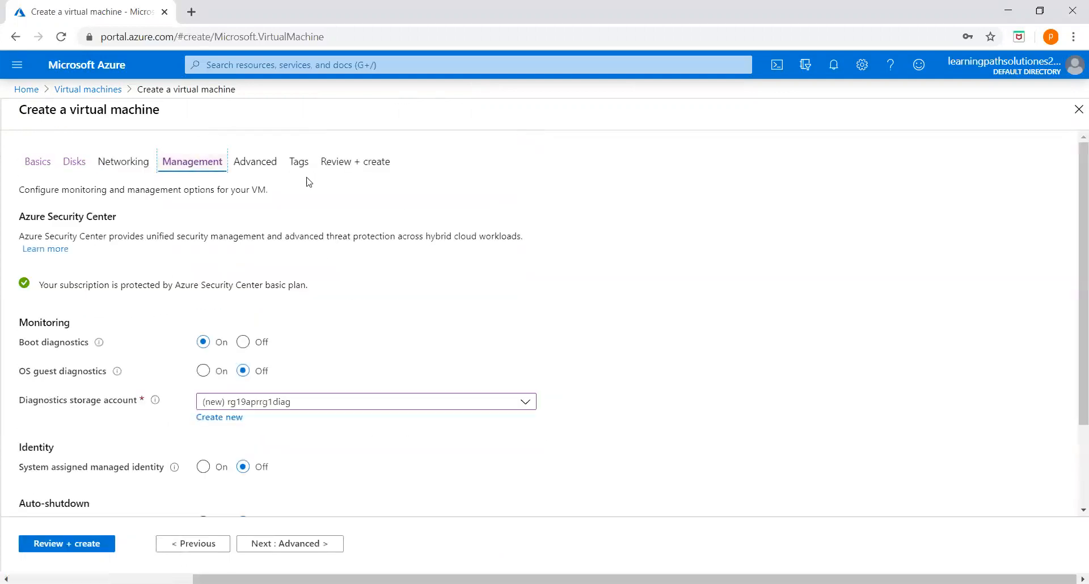
left_click(366, 170)
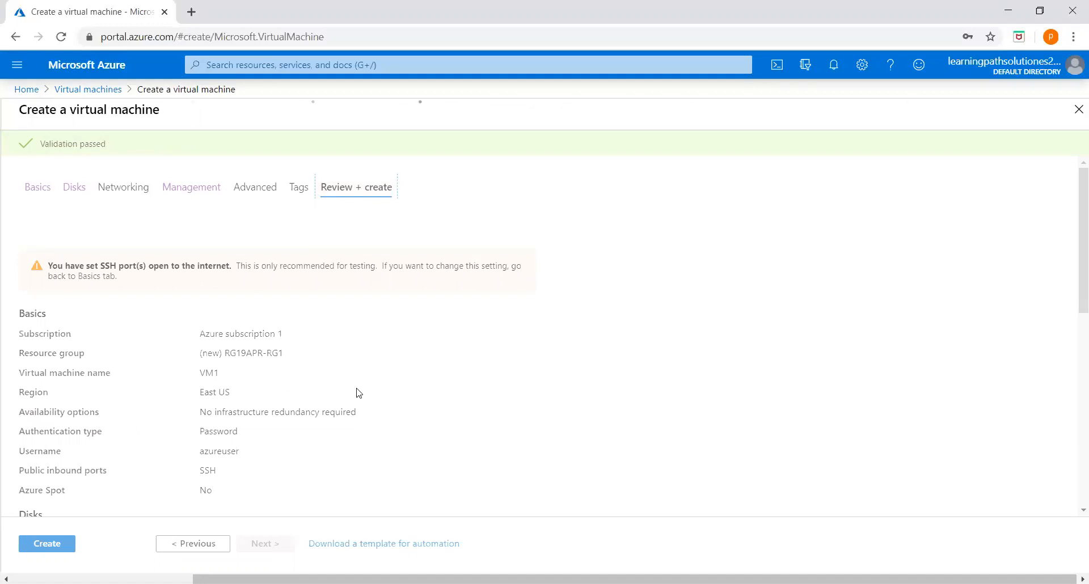
left_click(57, 546)
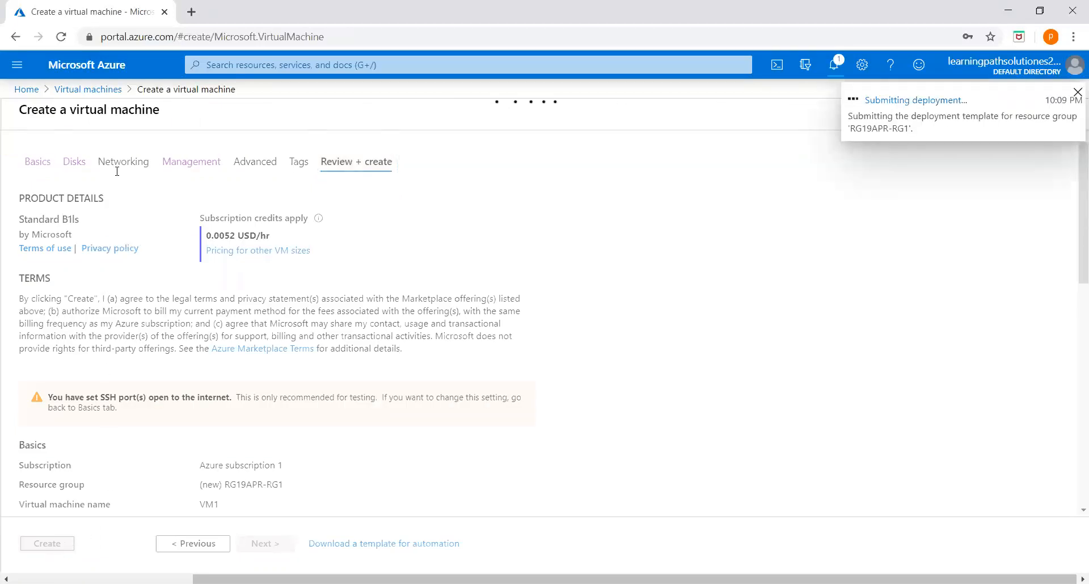
Step: Start creating another virtual machine and assign it to the existing resource group RG19APR-RG1
left_click(24, 90)
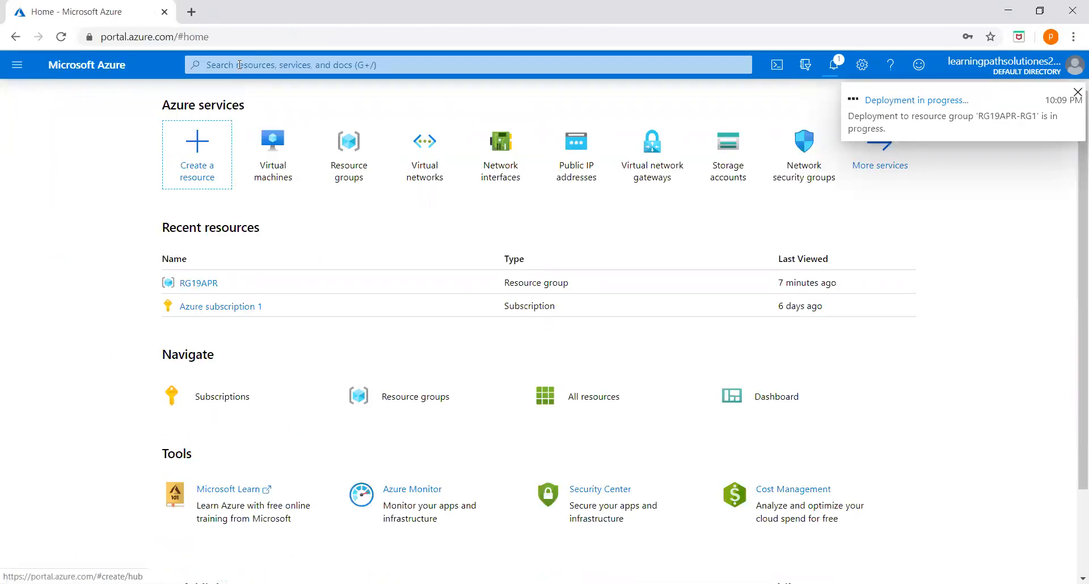
left_click(274, 158)
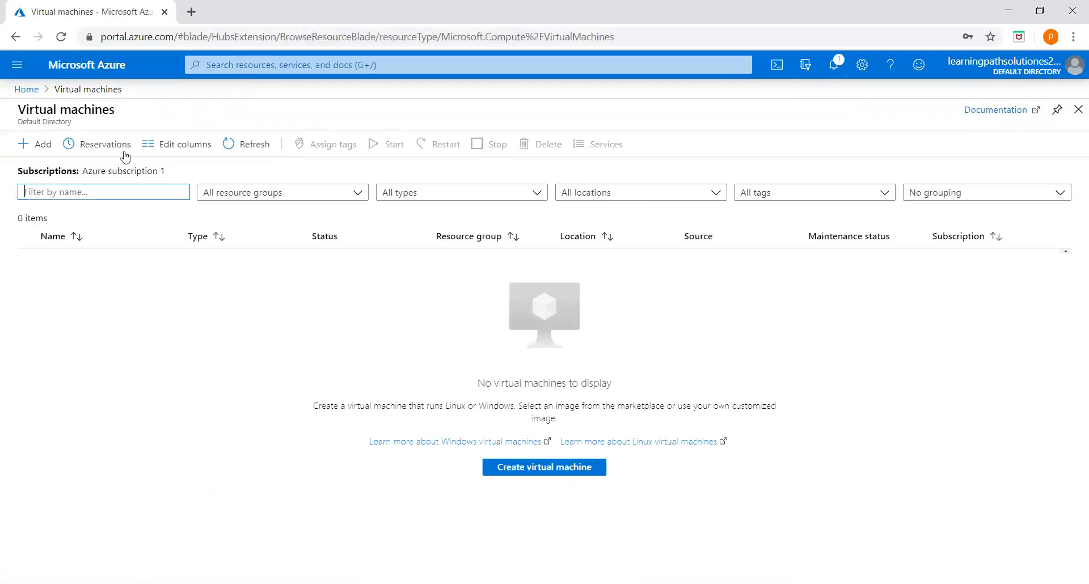
left_click(37, 145)
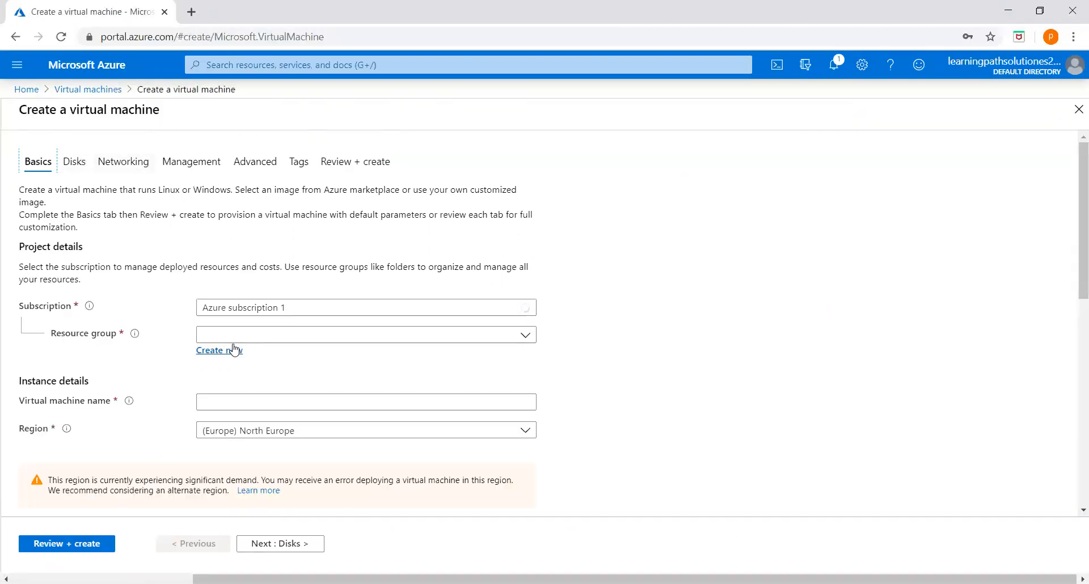
left_click(234, 335)
left_click(238, 433)
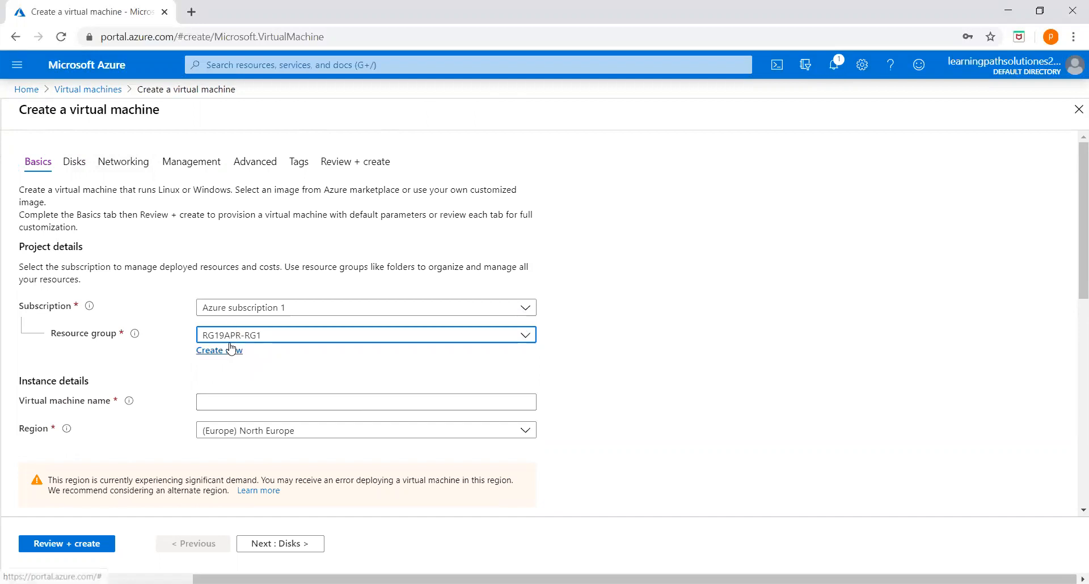
Step: Name the second virtual machine VM2 and set its region to (US) East US
left_click(235, 401)
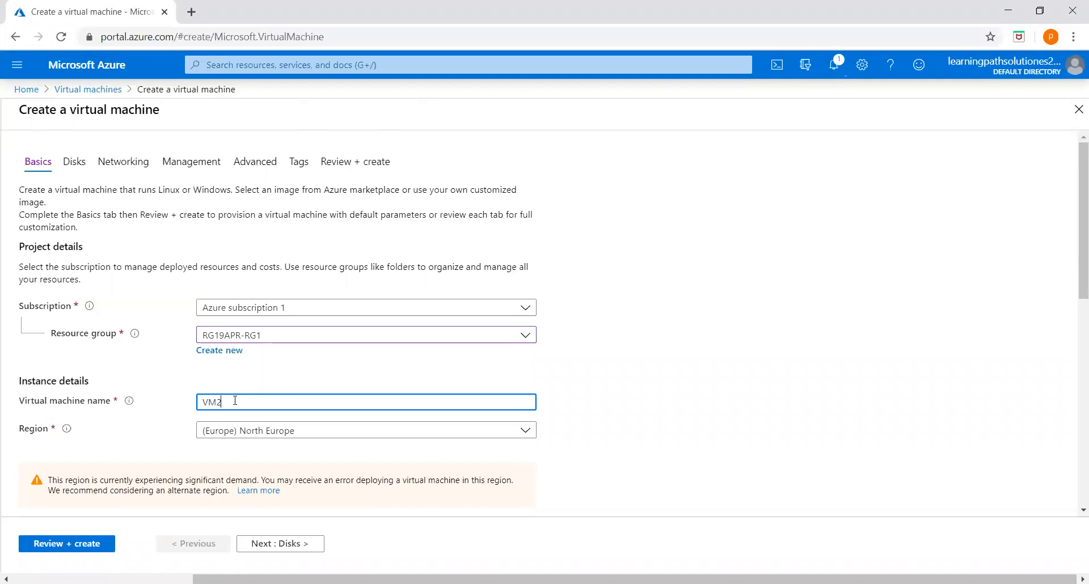
left_click(263, 430)
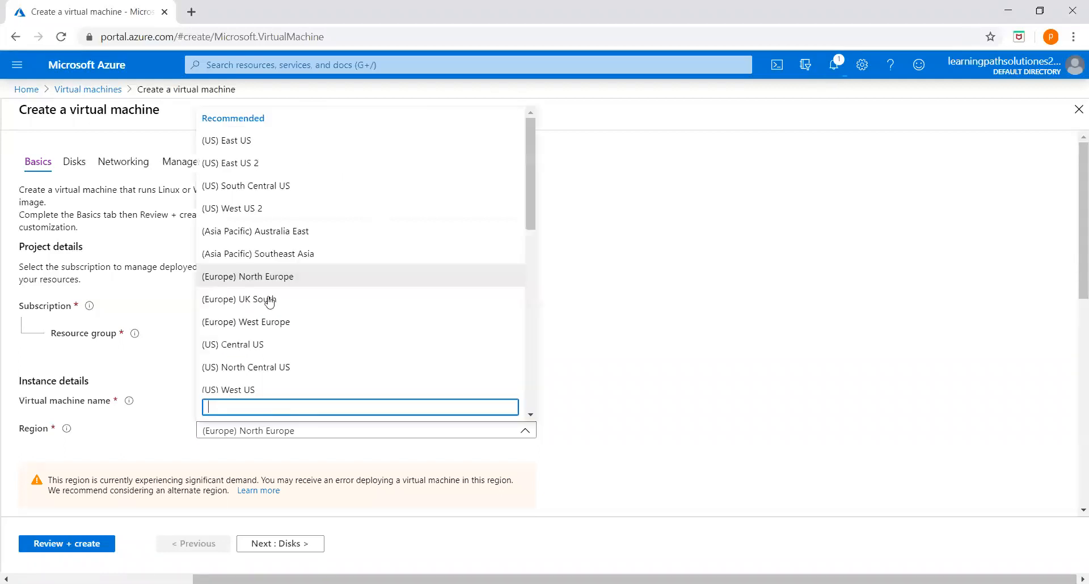
left_click(234, 142)
scroll(574, 397, "down", 3)
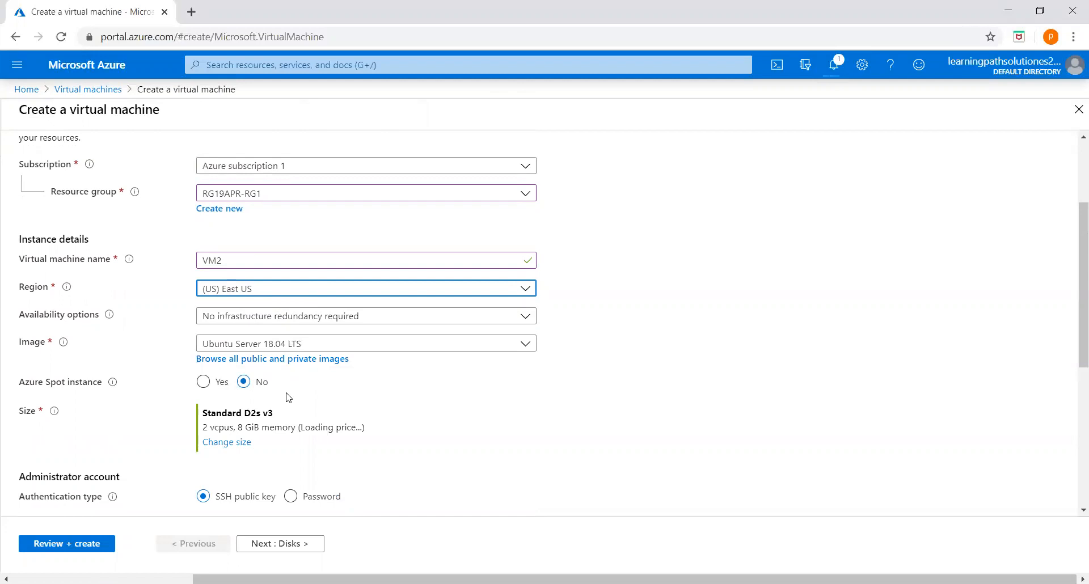
scroll(237, 403, "down", 3)
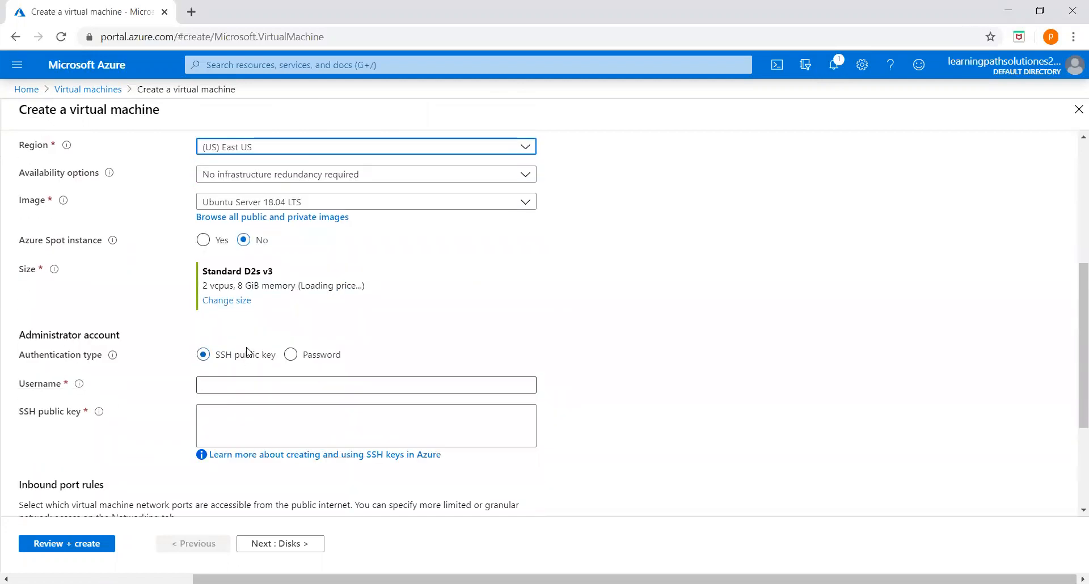
Step: Set VM2's size to Standard B1ls and configure password authentication with username azureuser, entering and confirming the account password
left_click(232, 303)
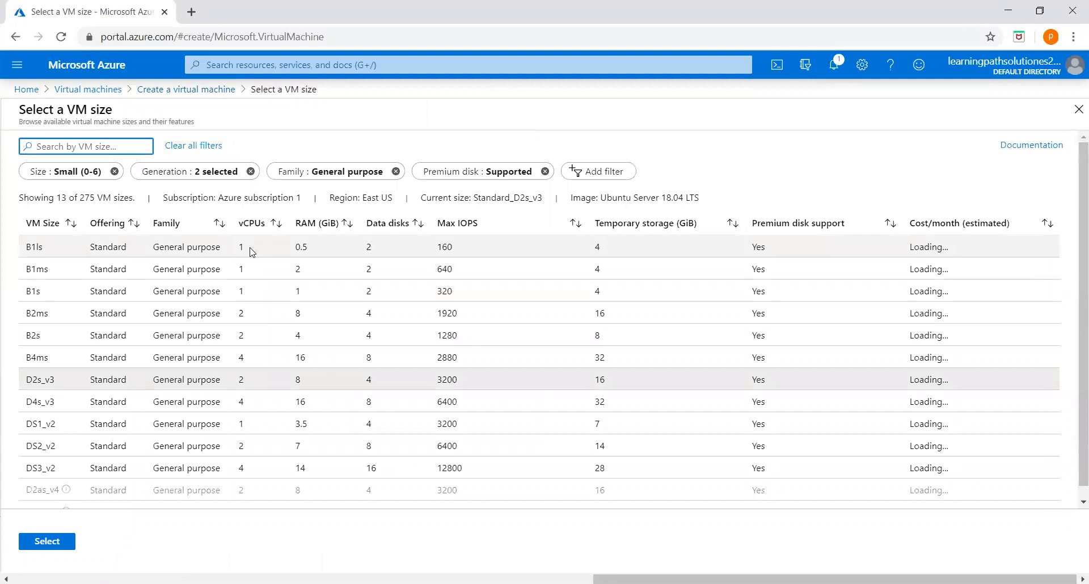
left_click(45, 541)
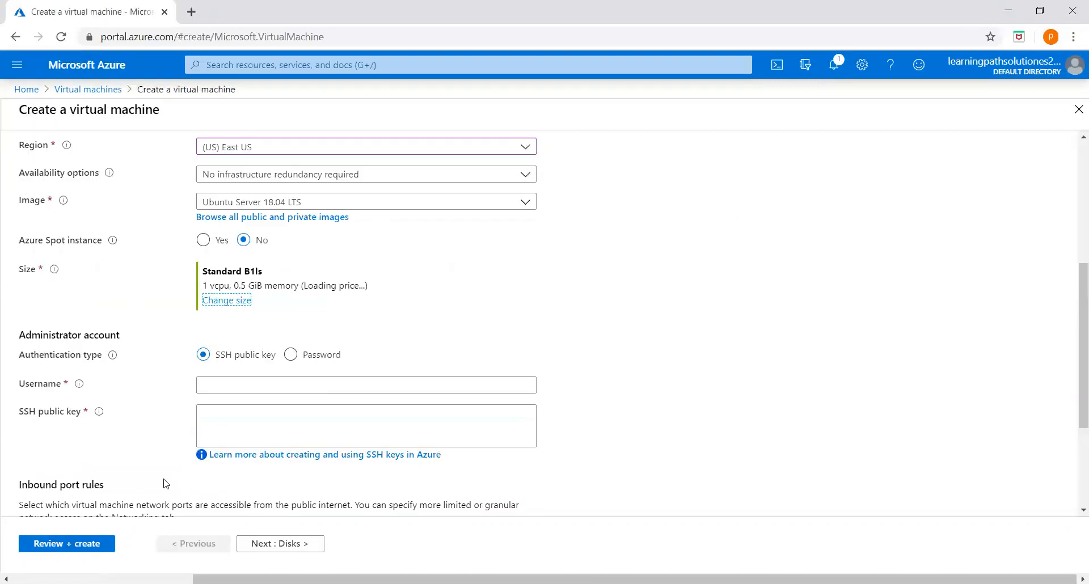
left_click(289, 355)
left_click(249, 391)
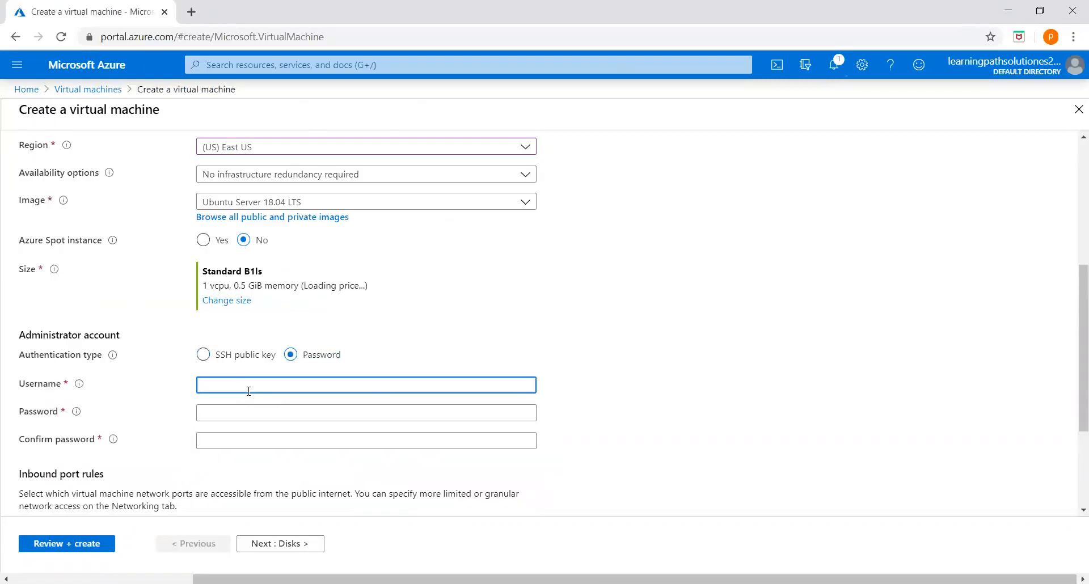
key("Tab")
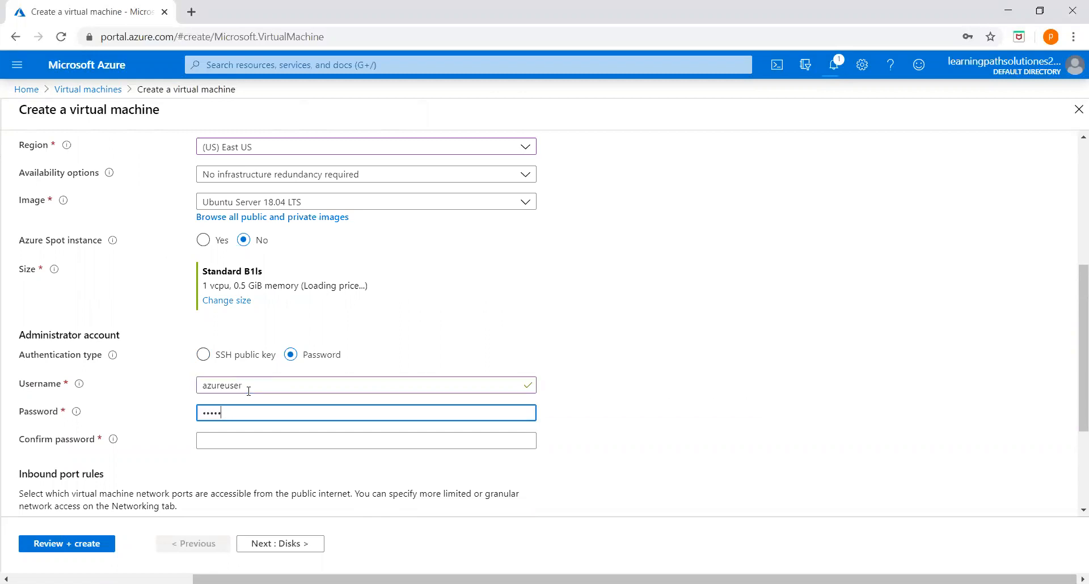
type("••")
left_click(256, 437)
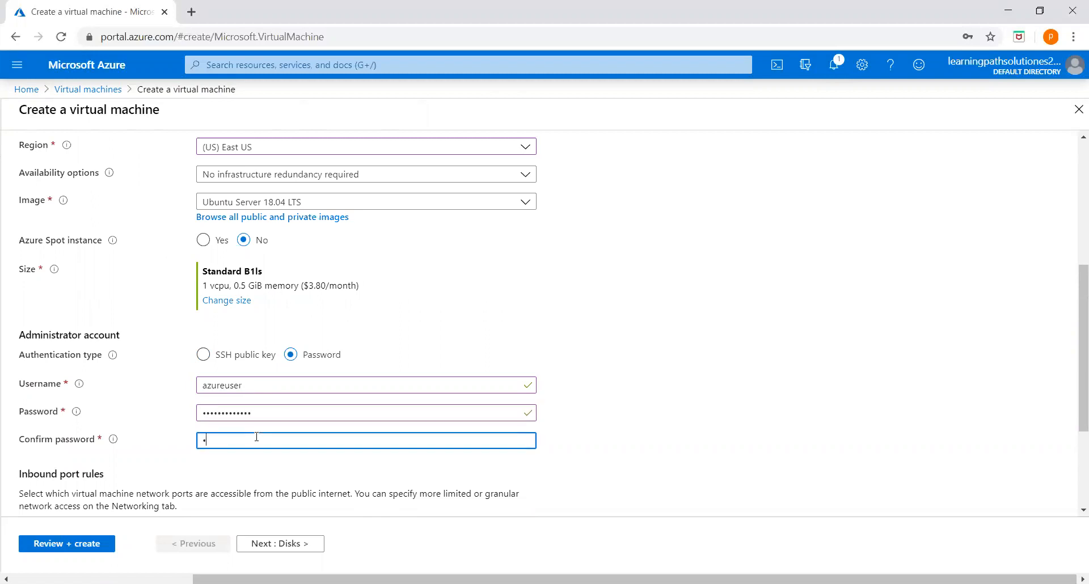
type("•••••••")
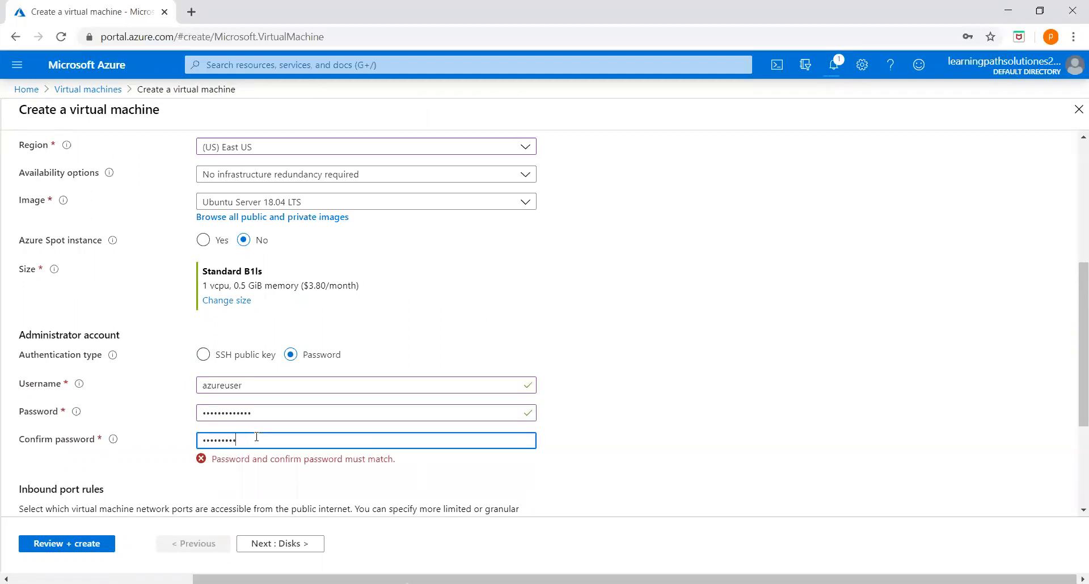
Step: Set VM2's OS disk type to Standard HDD
scroll(403, 403, "down", 1)
scroll(381, 393, "up", 5)
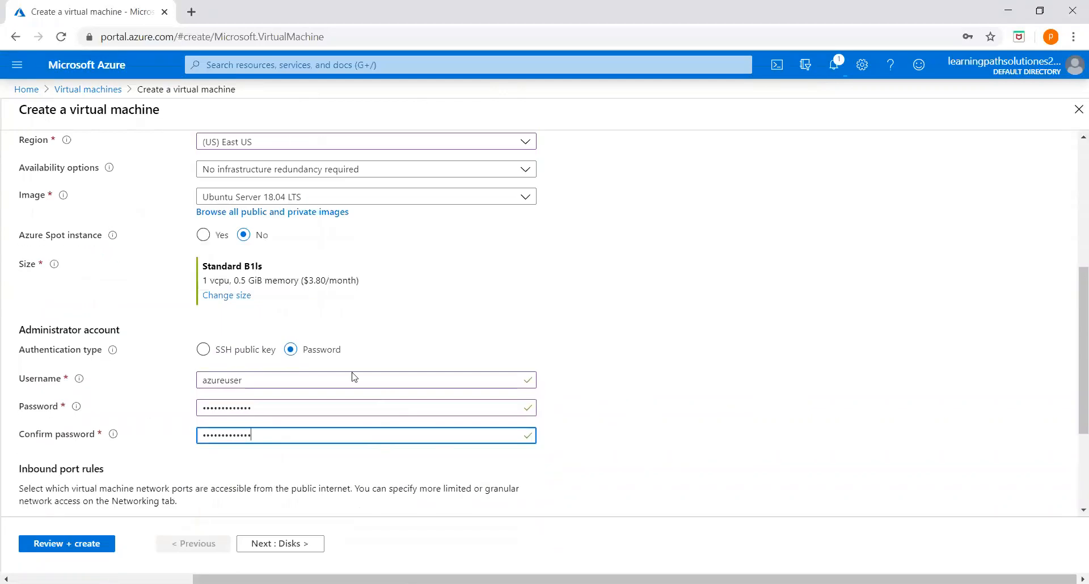
left_click(74, 137)
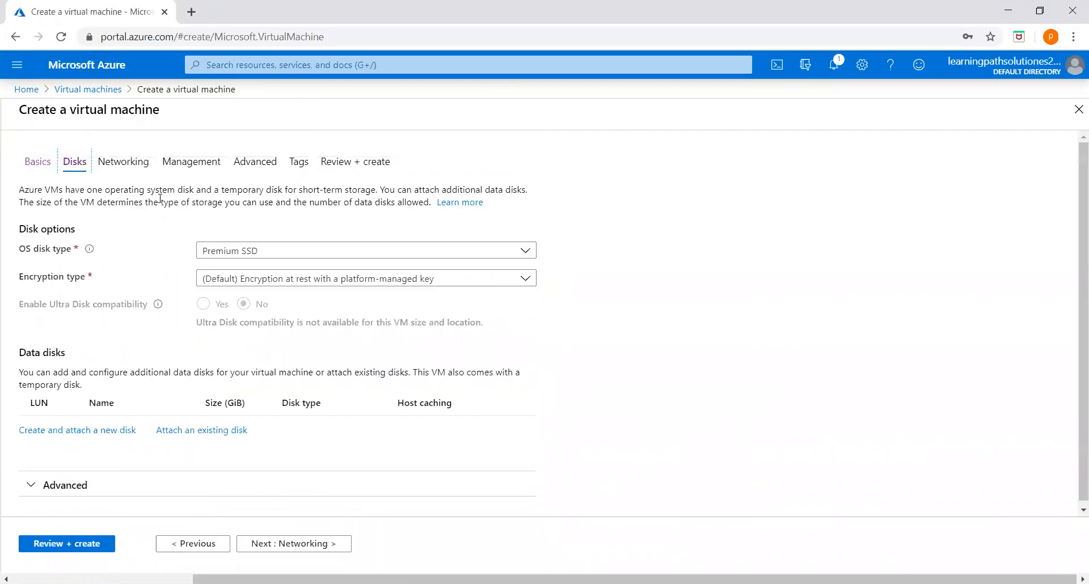
left_click(231, 256)
left_click(214, 269)
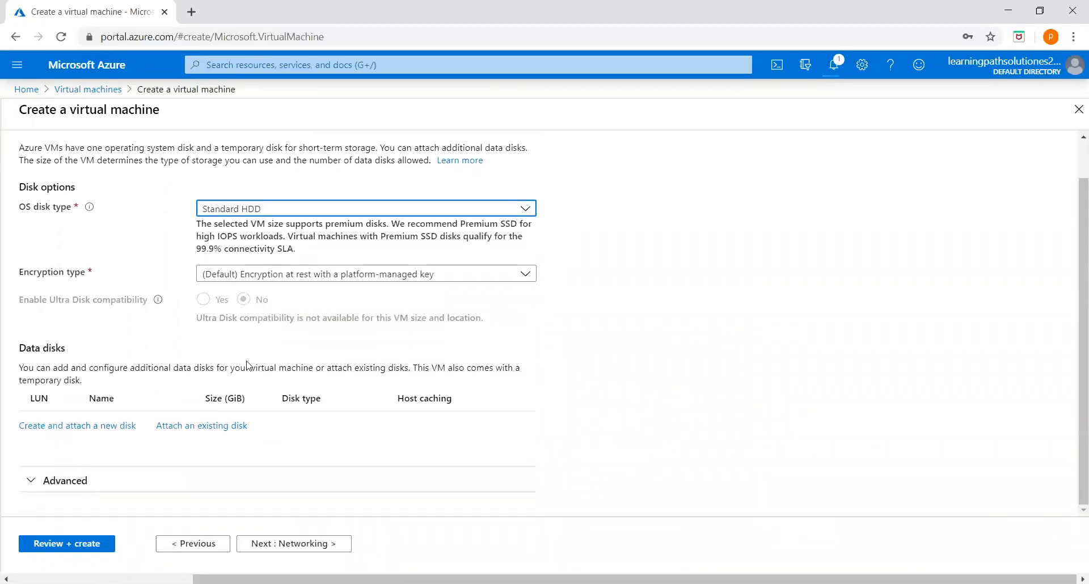
Step: Create a new virtual network named VNET2 for VM2, keeping the default address space and subnet
left_click(124, 164)
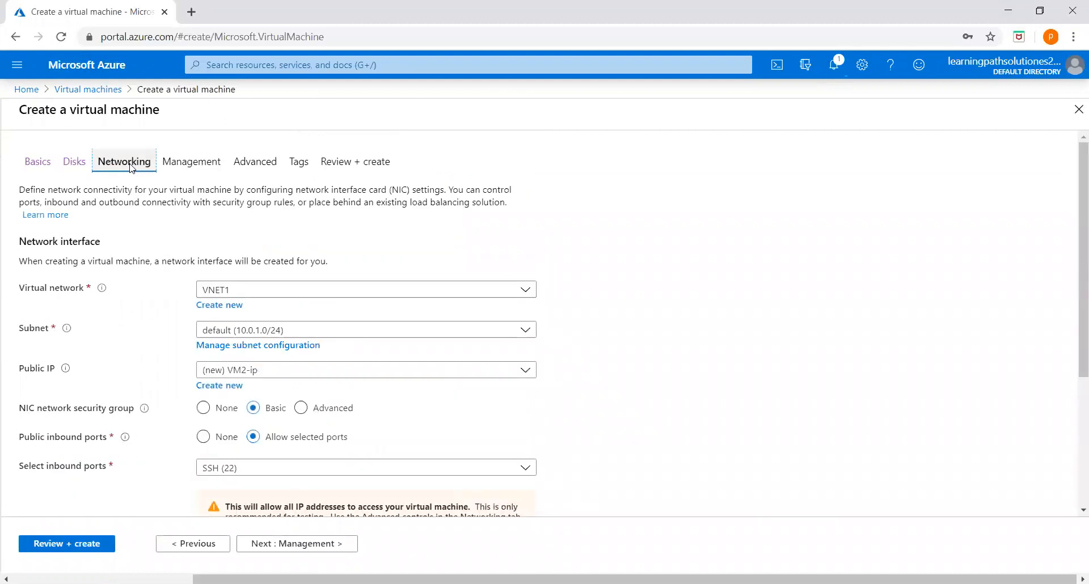
left_click(218, 305)
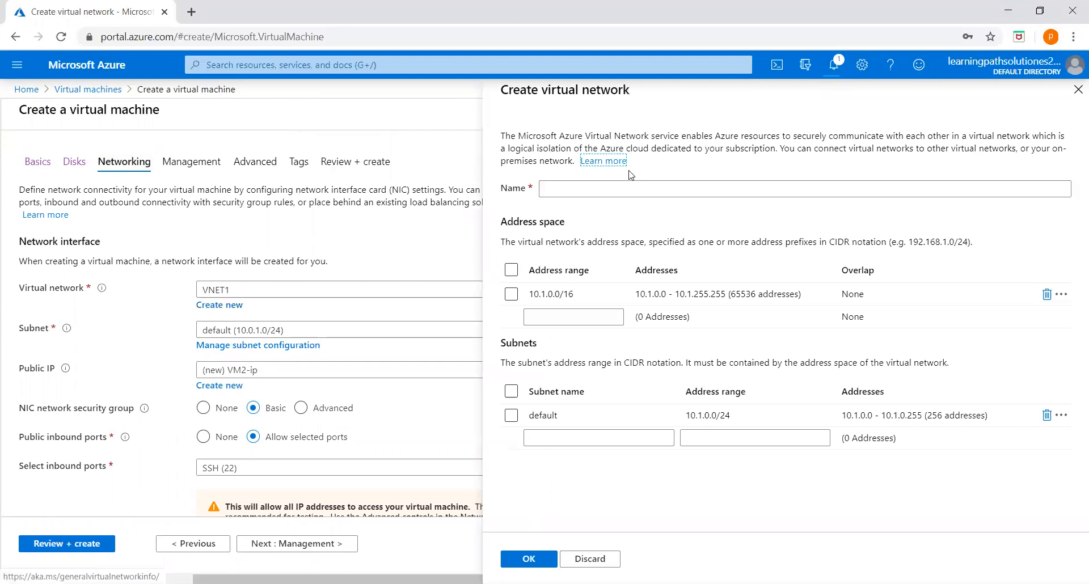
left_click(617, 185)
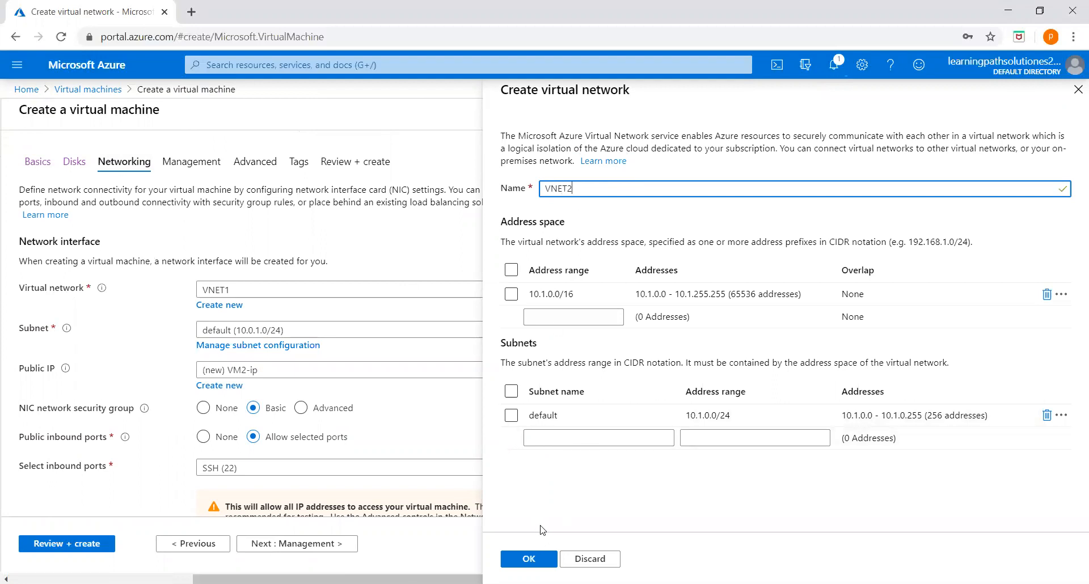
left_click(527, 559)
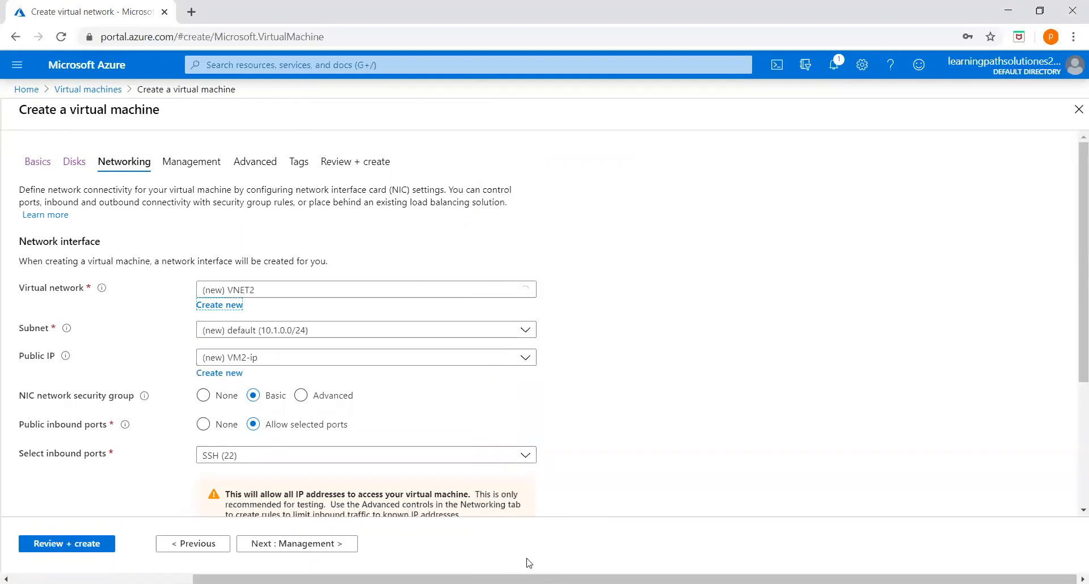
Step: Check the management settings, then validate the configuration and create VM2
left_click(200, 164)
left_click(363, 163)
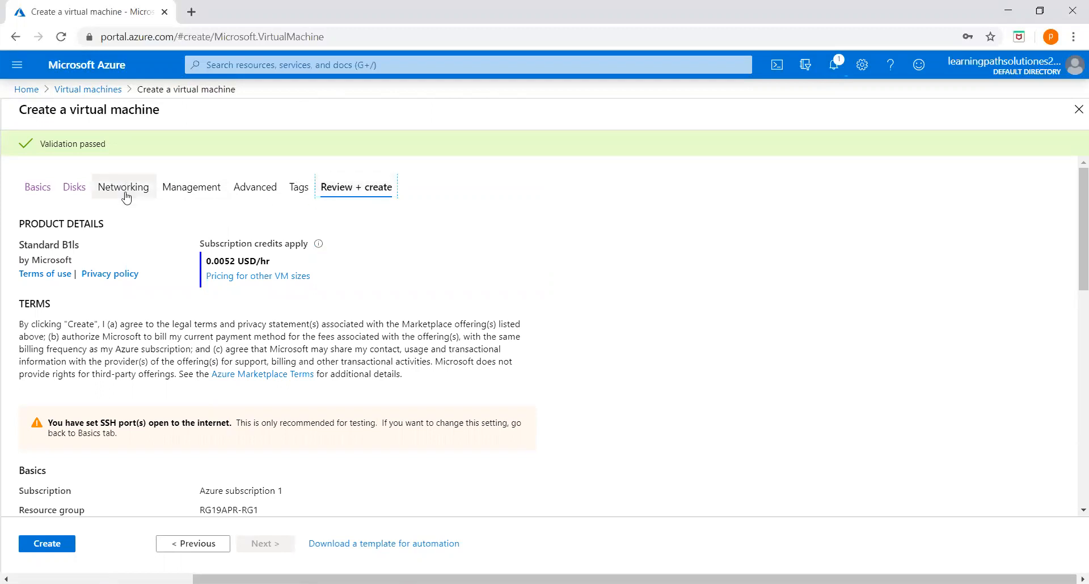
left_click(55, 545)
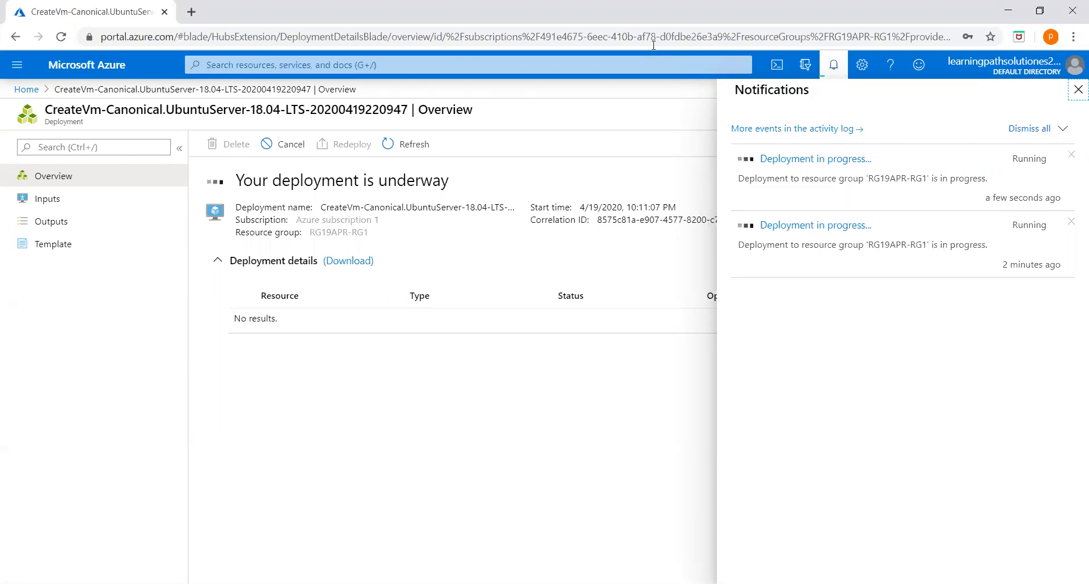
Step: Close the deployment notifications and examine VNET1 and VNET2 from the list of virtual networks
left_click(663, 411)
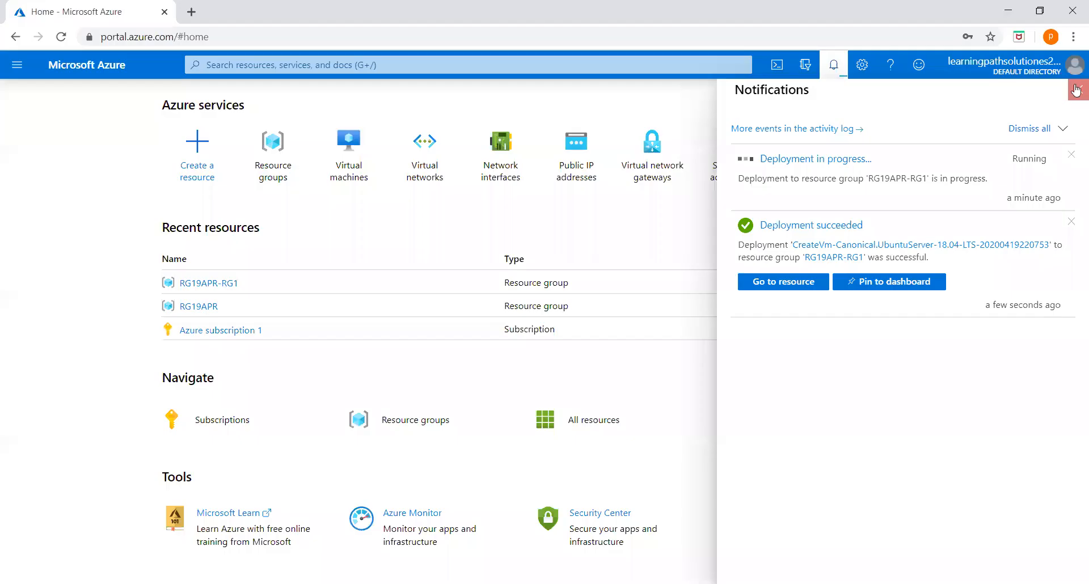
left_click(1075, 89)
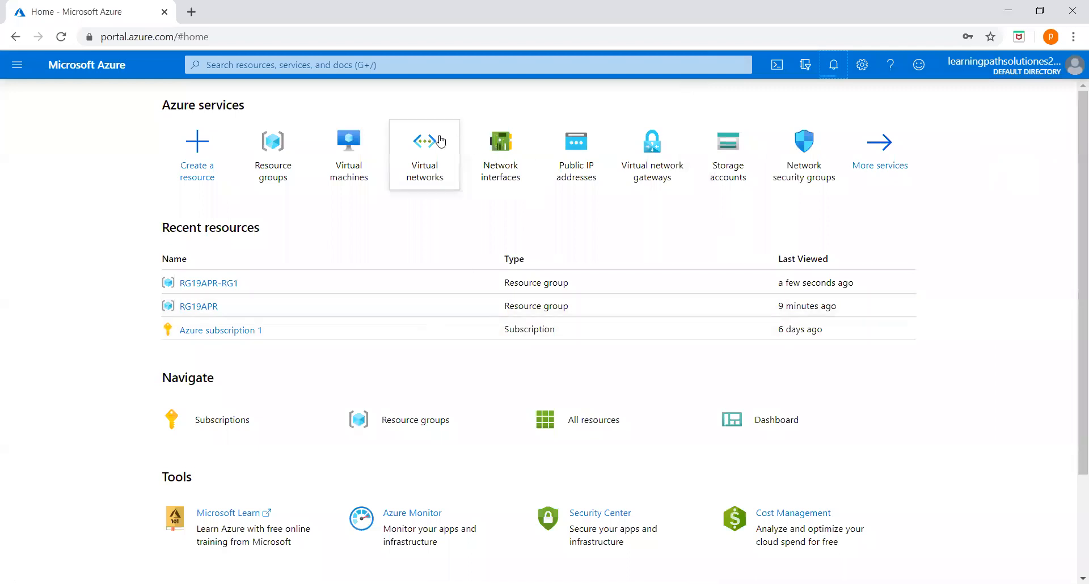
mouse_move(428, 147)
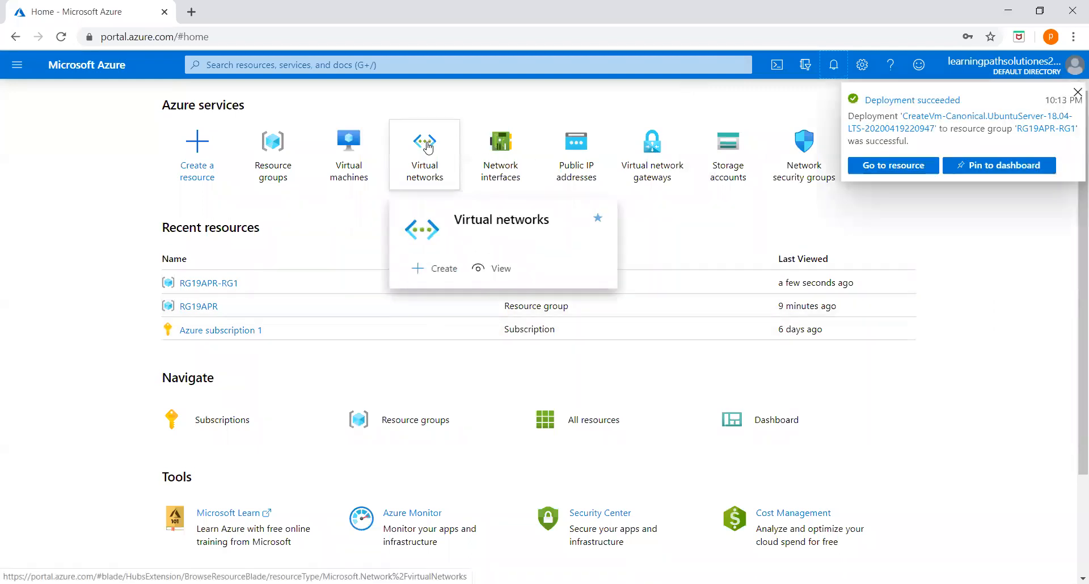
left_click(429, 147)
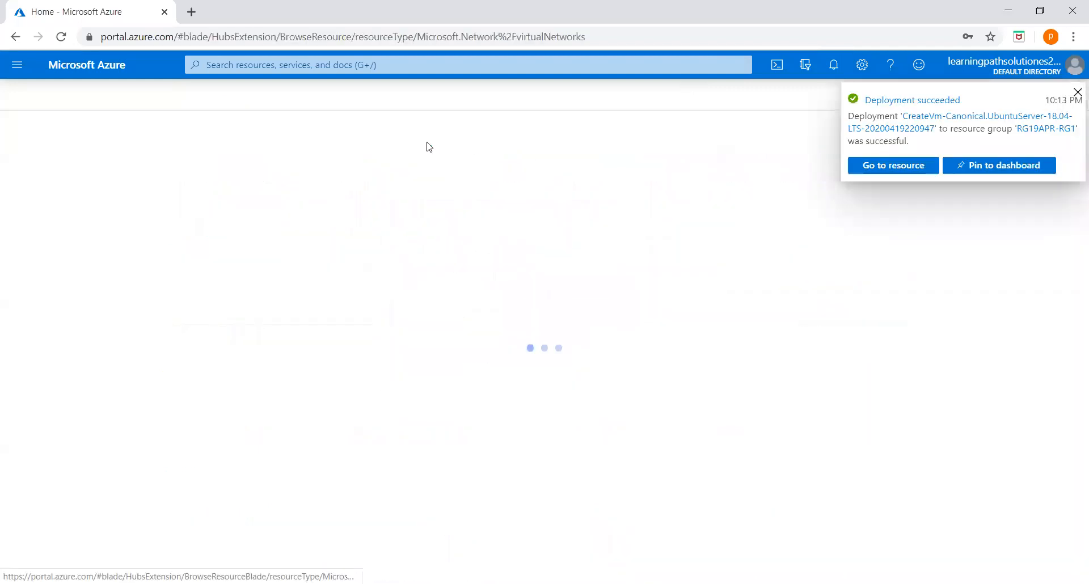
left_click(1075, 94)
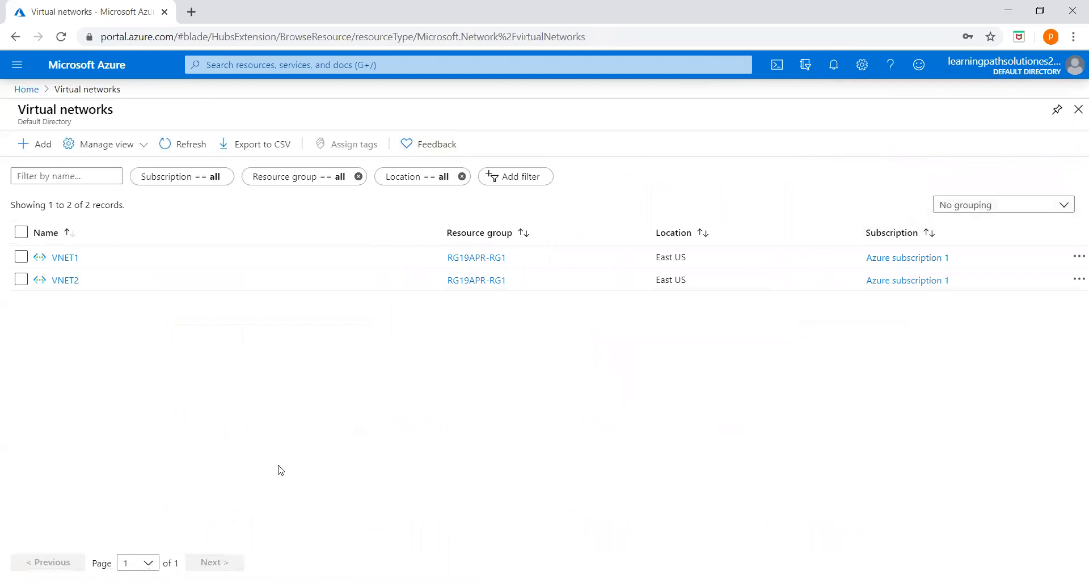
left_click(66, 258)
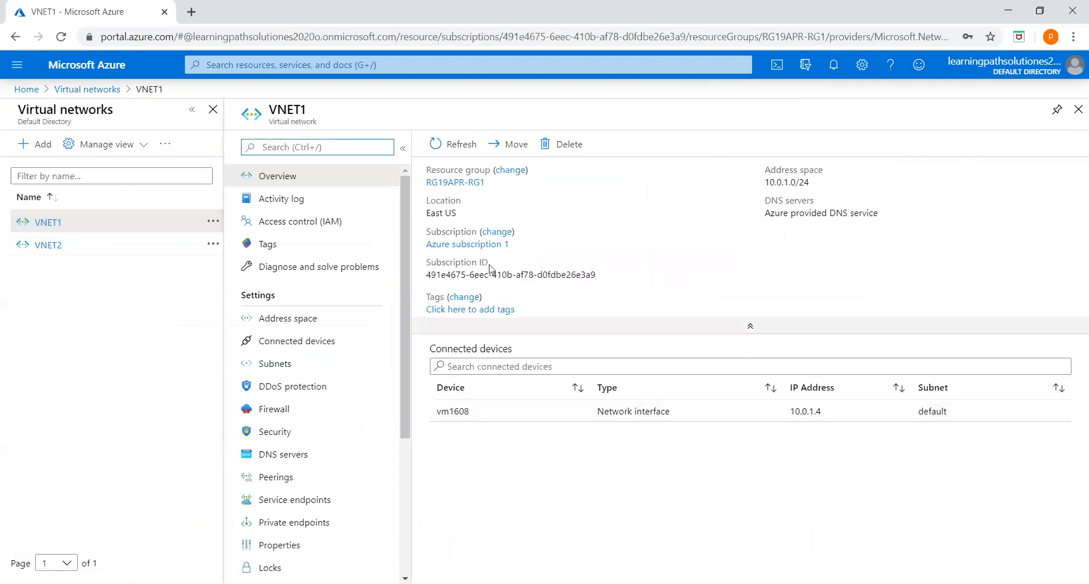
left_click(85, 91)
left_click(67, 280)
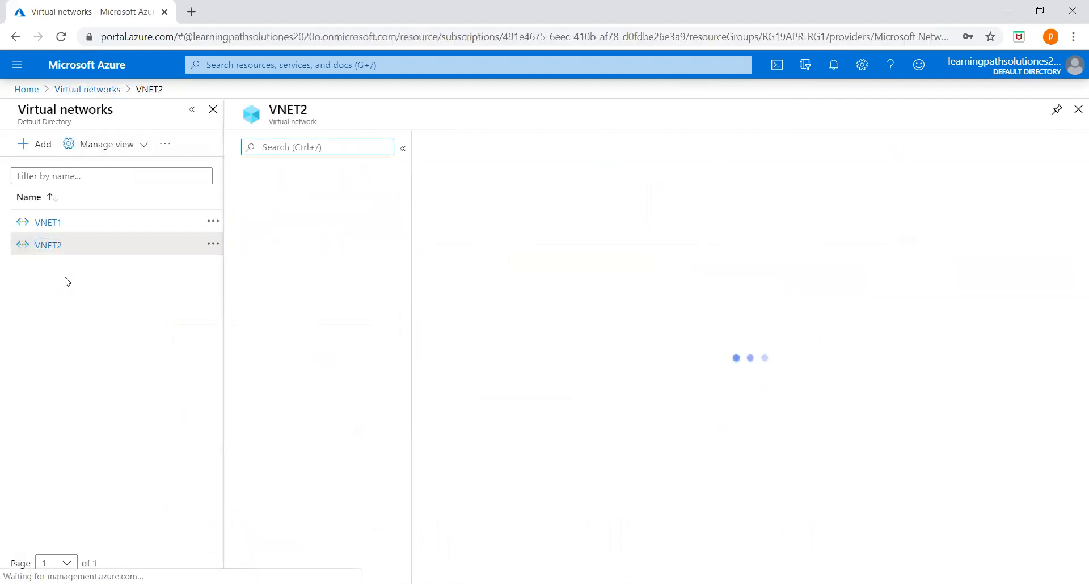
left_click(87, 89)
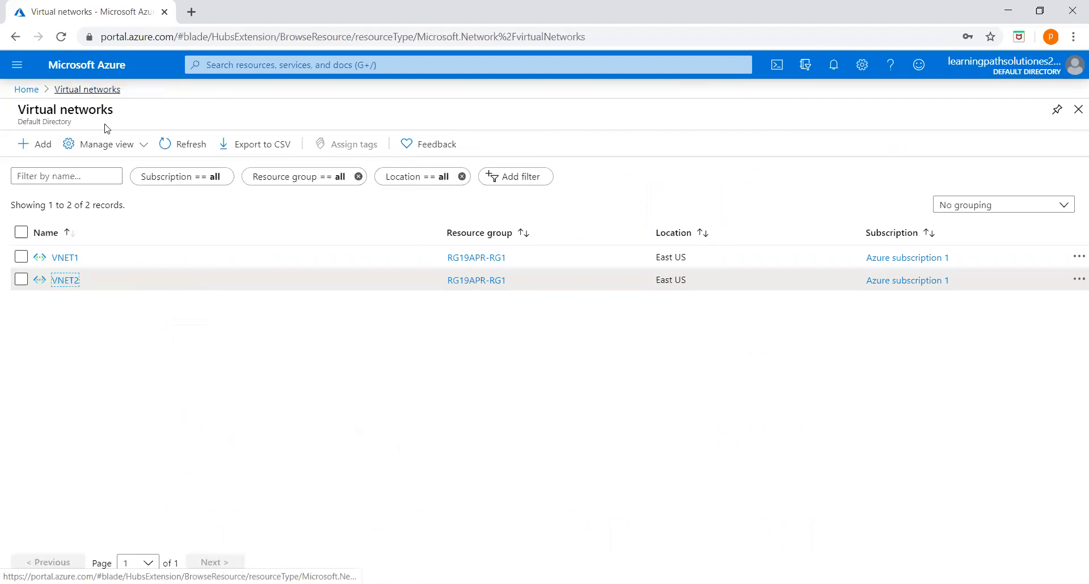
Step: Start adding a peering on VNET1 and name its link to the remote virtual network VNET1-VNET2_Peering
left_click(65, 257)
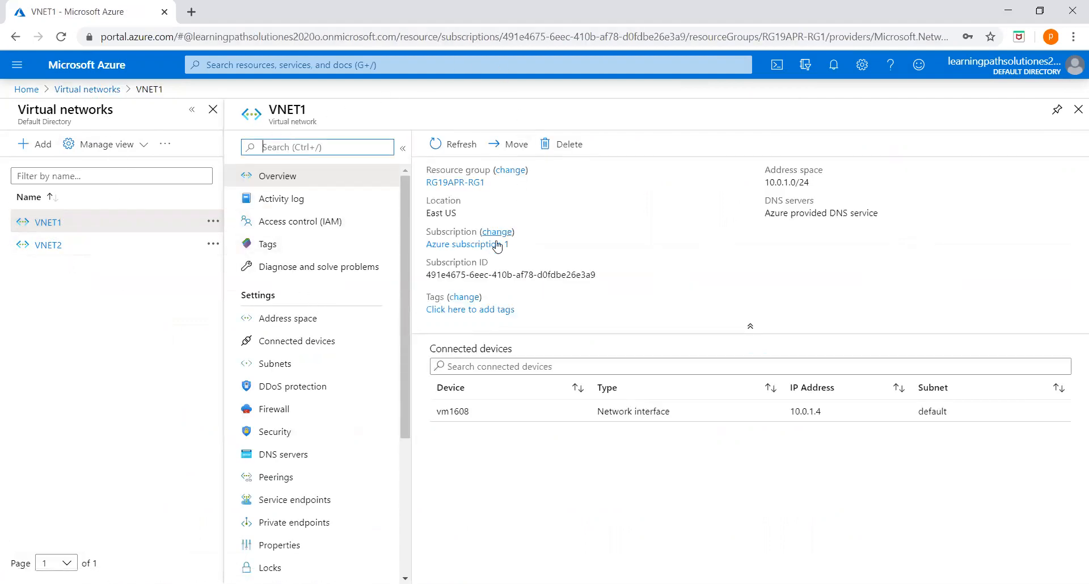
scroll(353, 371, "down", 1)
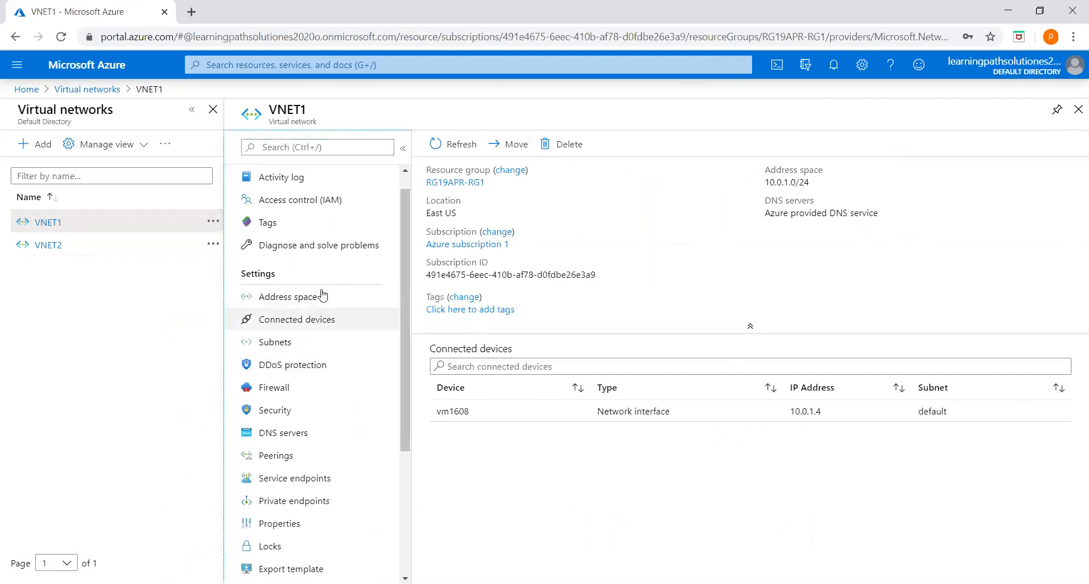
left_click(278, 462)
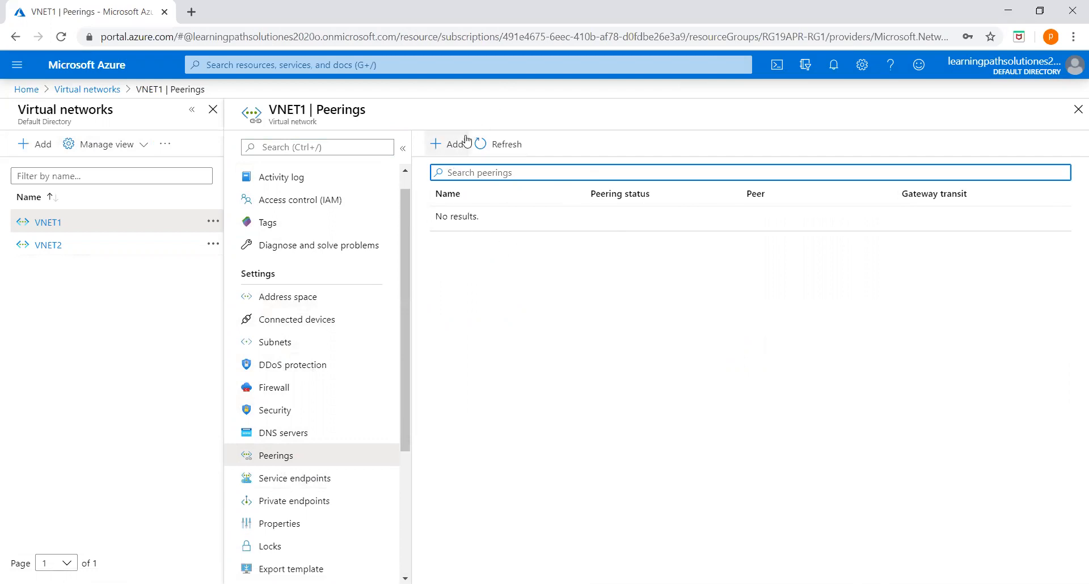
left_click(447, 146)
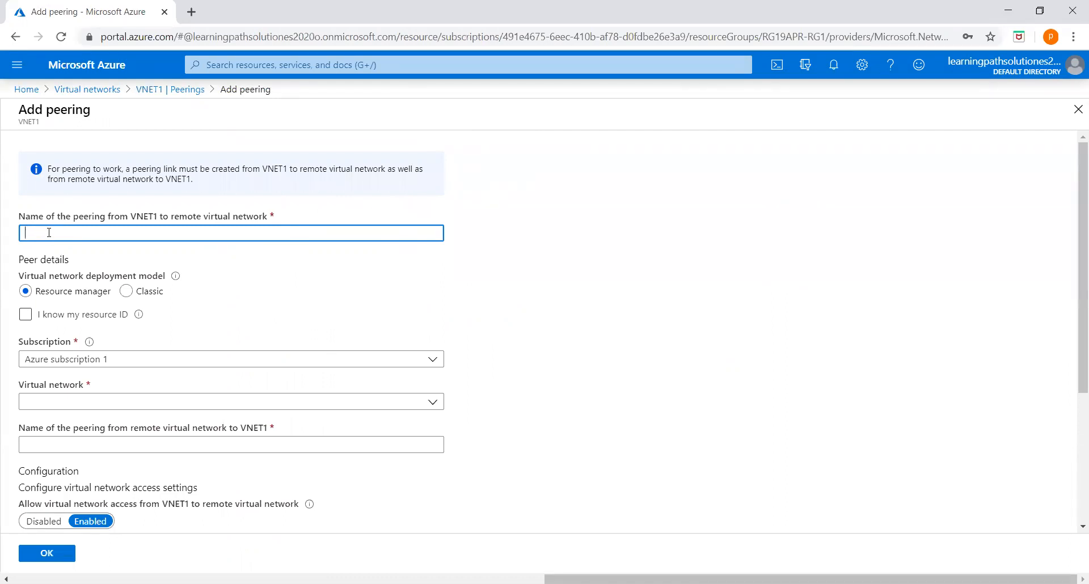
type("VNET1-VNET2")
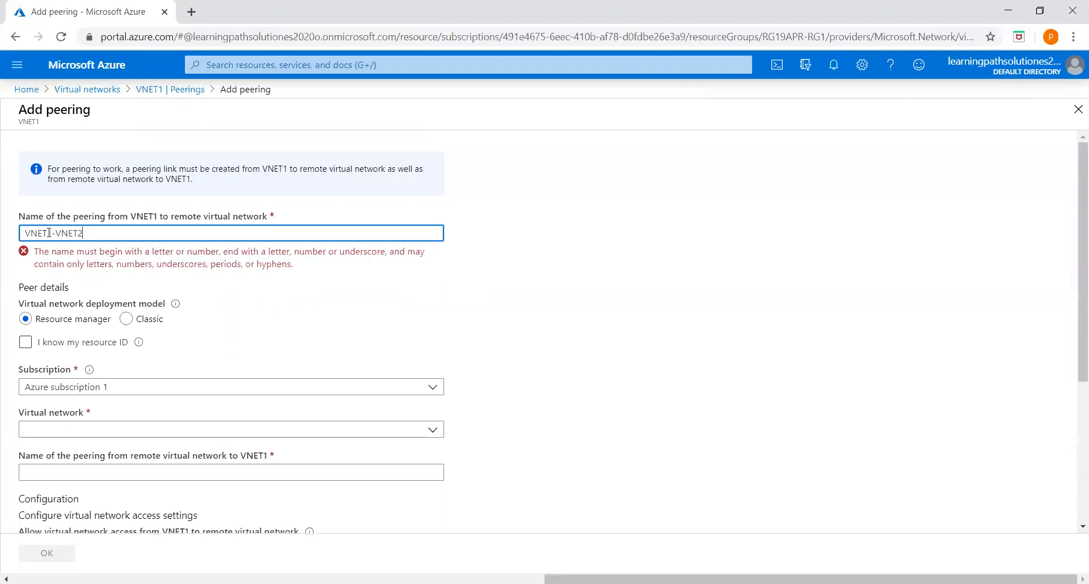
type("_Peering")
left_click(567, 266)
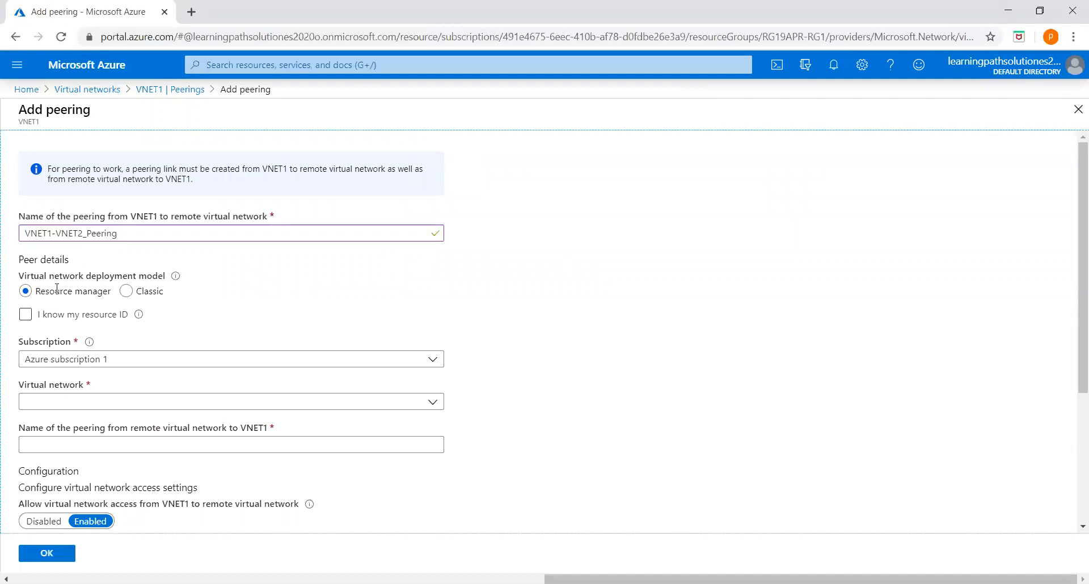
Step: Choose VNET2 (RG19APR-RG1) as the peer virtual network and name the peering from VNET2 to VNET1 VNET2_VNET1_Peering
scroll(103, 307, "down", 1)
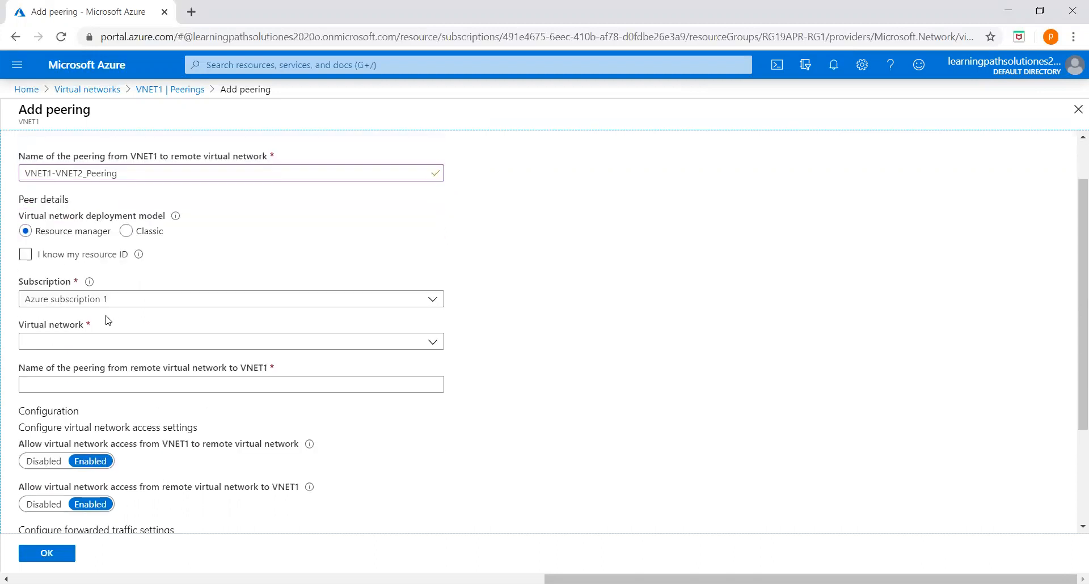
left_click(238, 339)
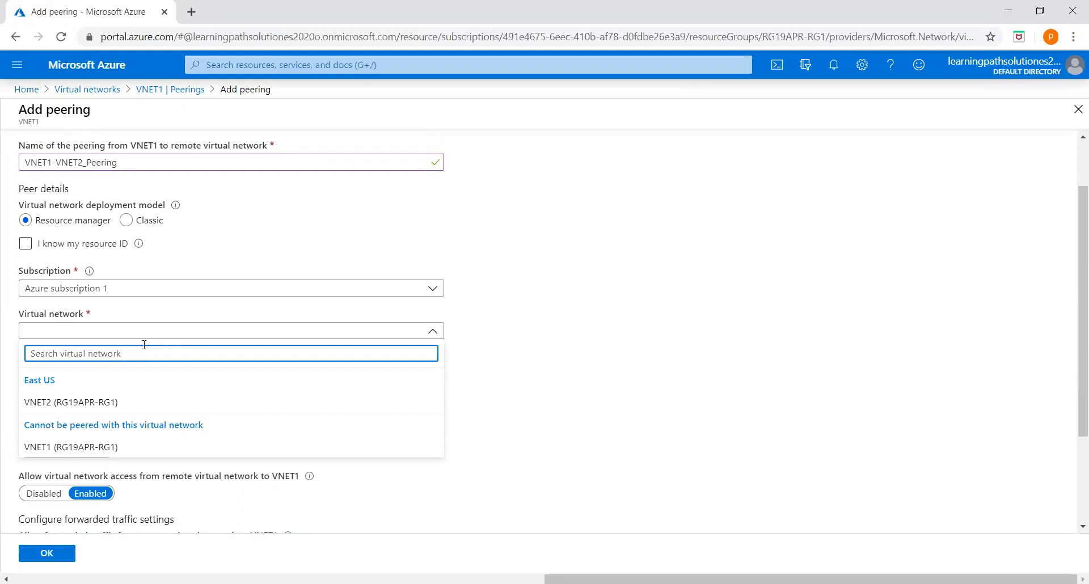
left_click(49, 404)
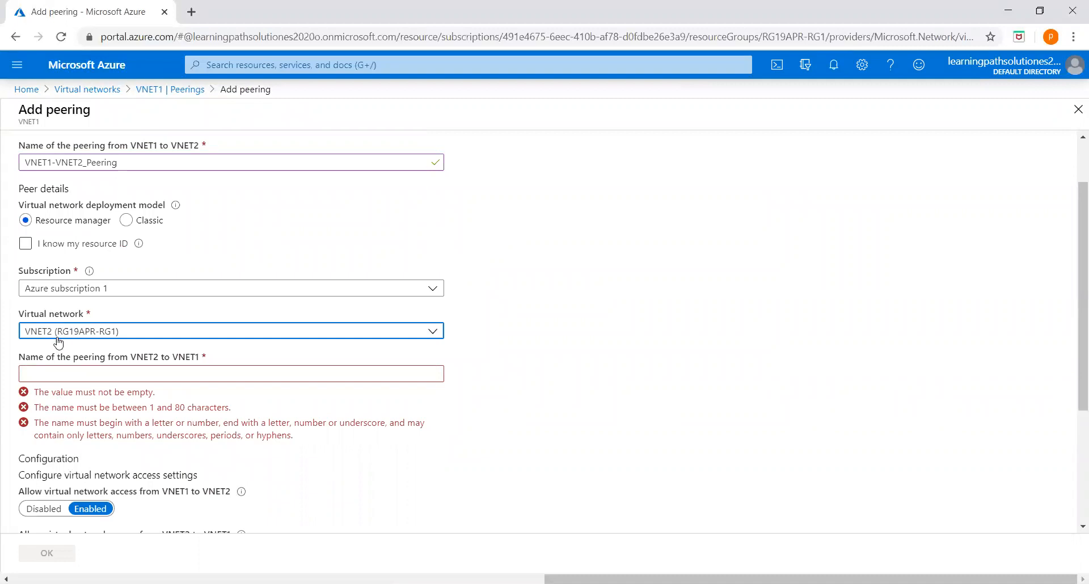
left_click(62, 374)
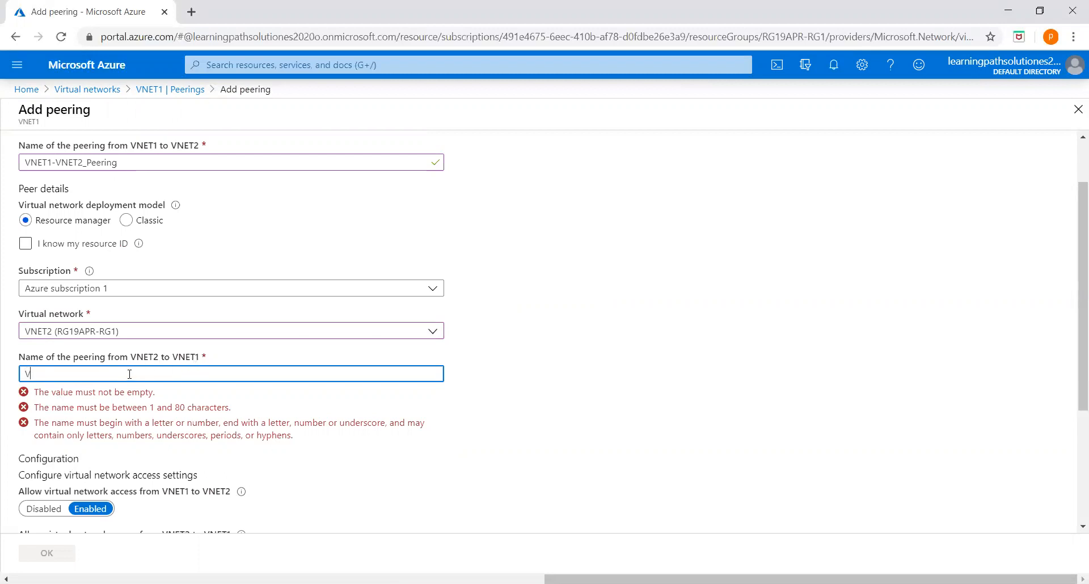
type("VNET2_VNET1")
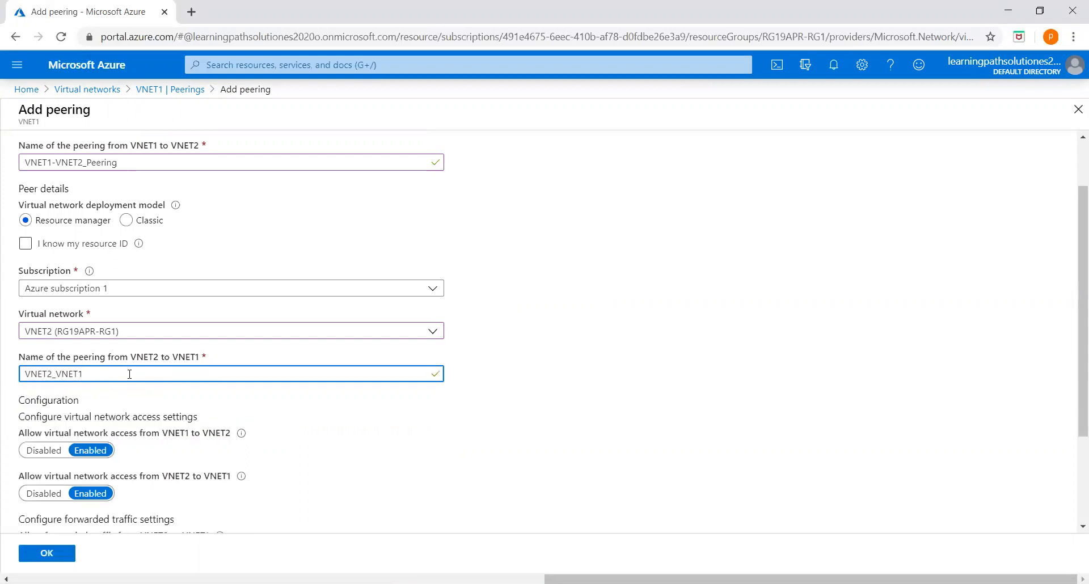
type("_Peering")
left_click(618, 419)
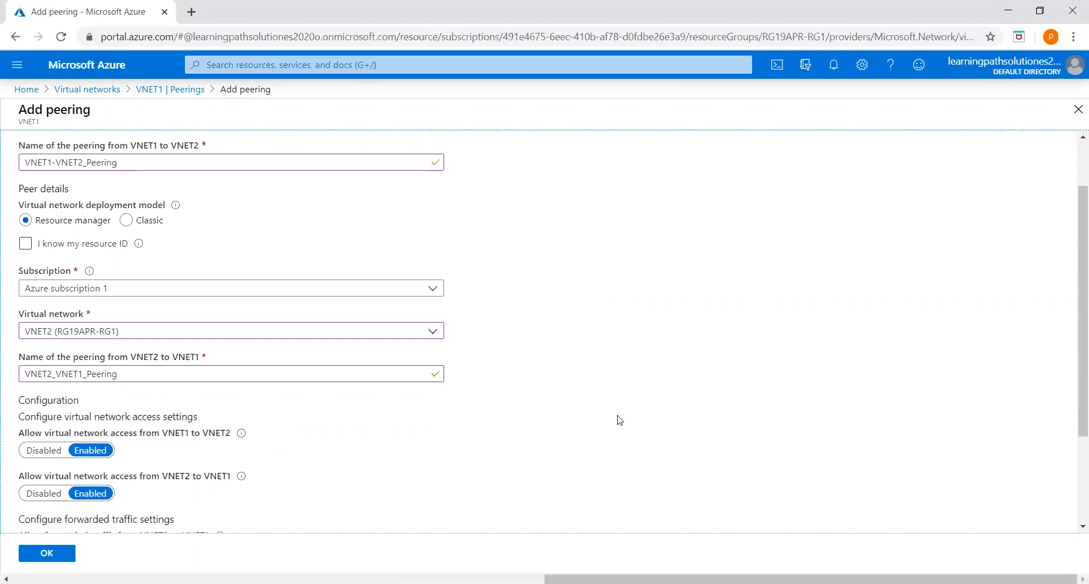
Step: Keep virtual network access from VNET1 to VNET2 enabled and add the peering
scroll(510, 422, "down", 3)
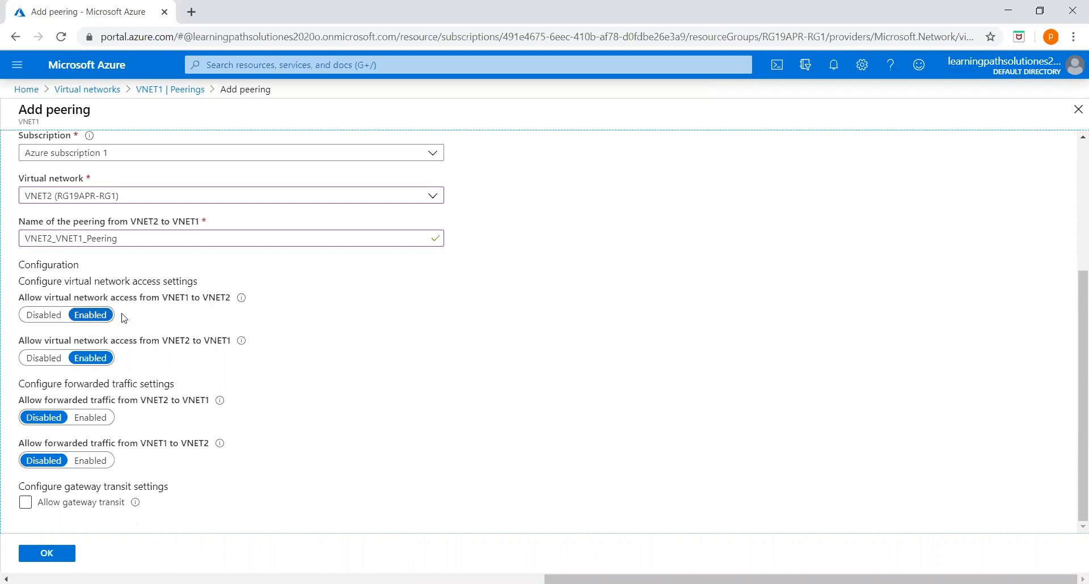
left_click(54, 316)
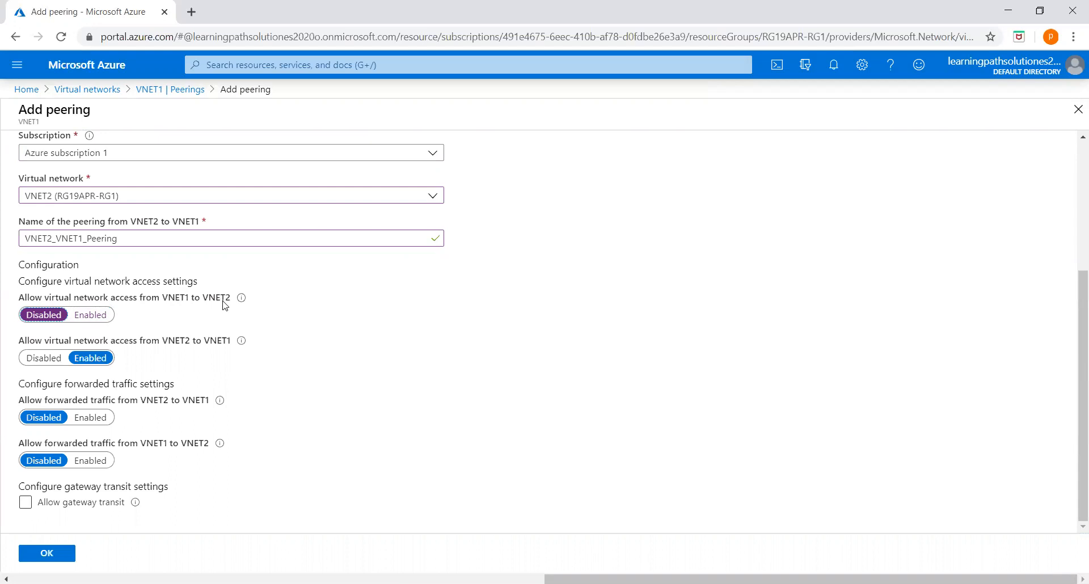
left_click(102, 321)
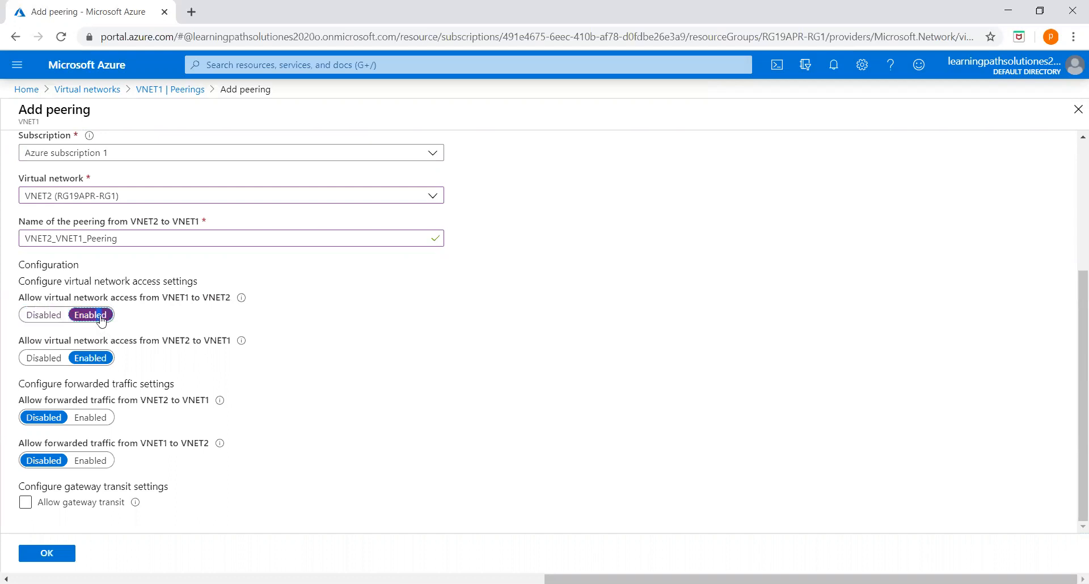
left_click(319, 324)
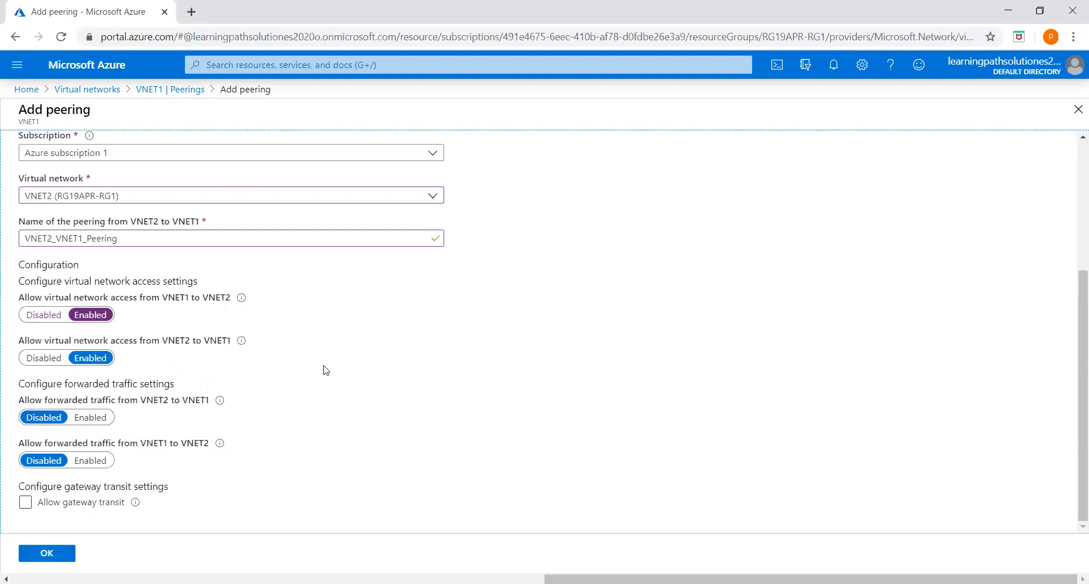
left_click(51, 557)
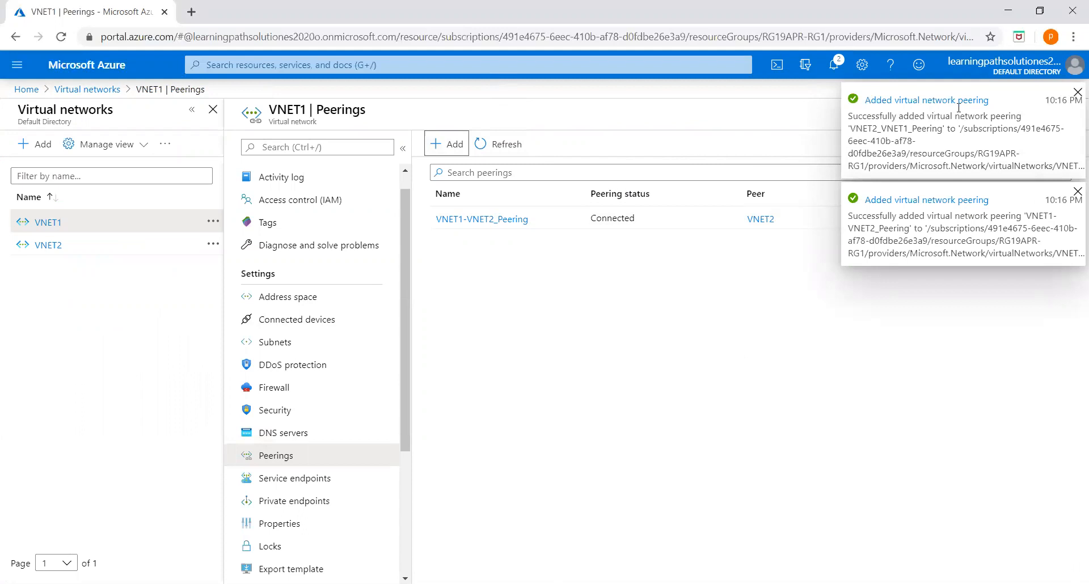
left_click(1076, 93)
Step: Refresh VNET1's peerings and check the peering status on VNET2
left_click(500, 145)
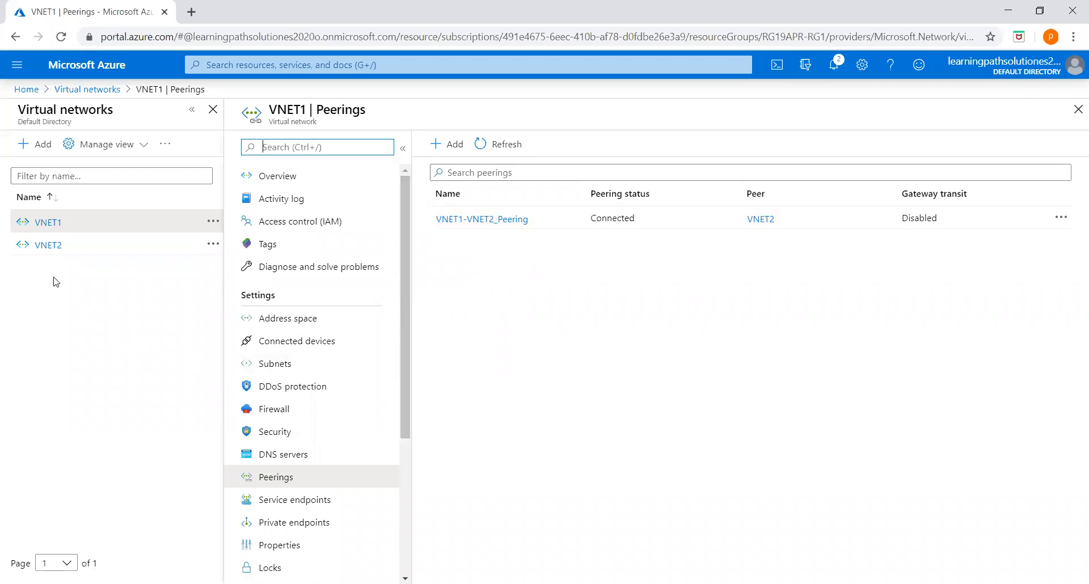
left_click(54, 250)
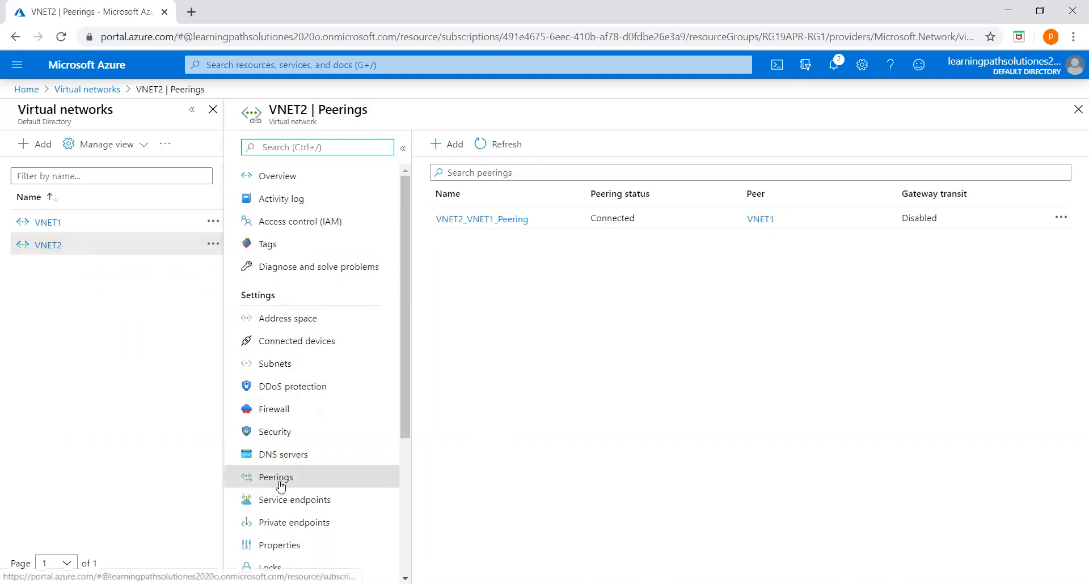
left_click(511, 147)
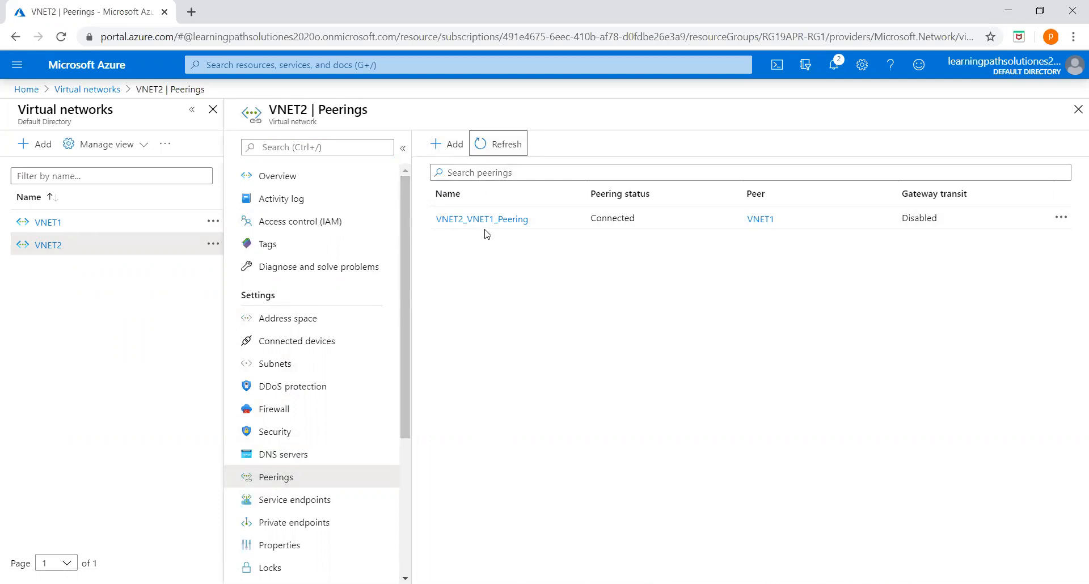
Step: Examine the configuration of VNET2_VNET1_Peering, keeping forwarded traffic from VNET1 to VNET2 disabled, and return to the list of virtual networks
left_click(515, 220)
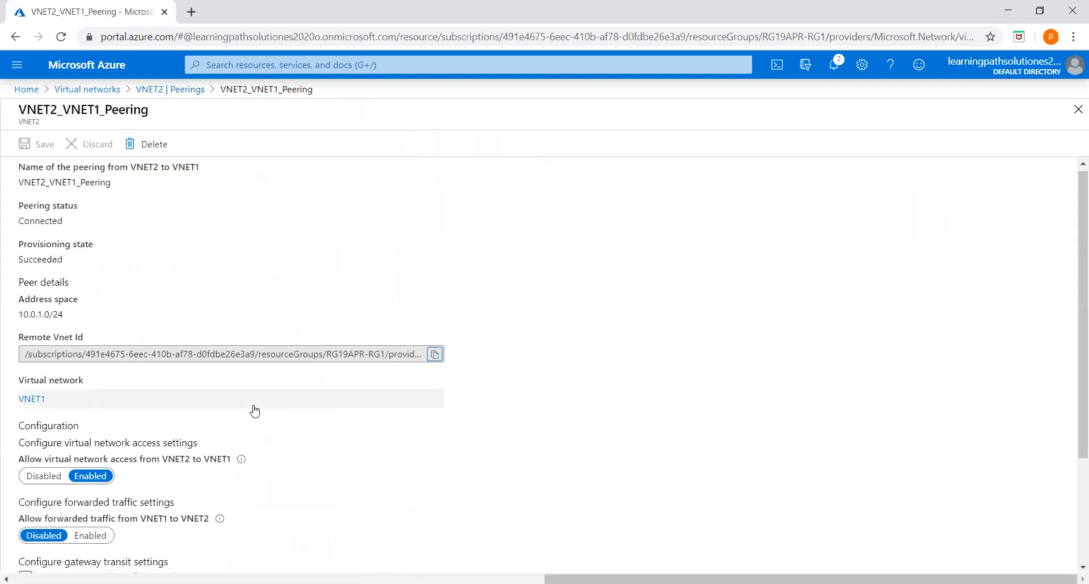
scroll(250, 409, "down", 3)
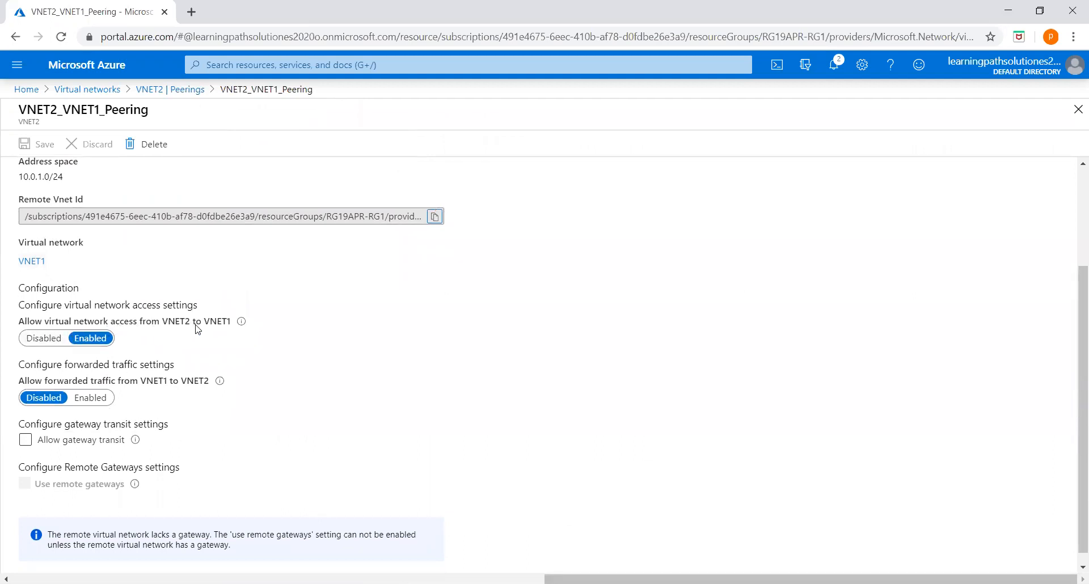
scroll(122, 339, "up", 3)
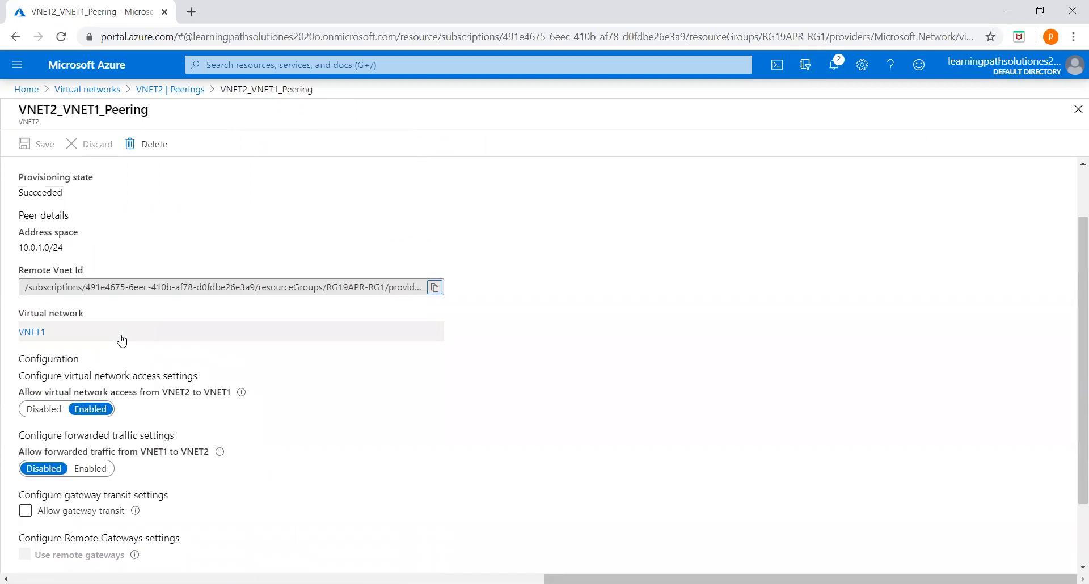
scroll(154, 284, "down", 3)
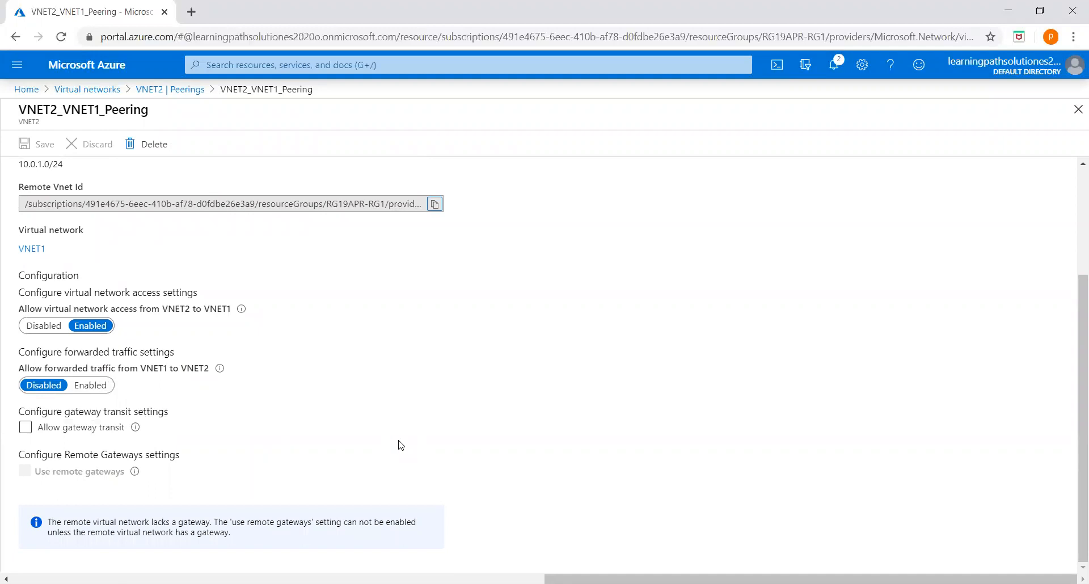
left_click(99, 386)
left_click(42, 391)
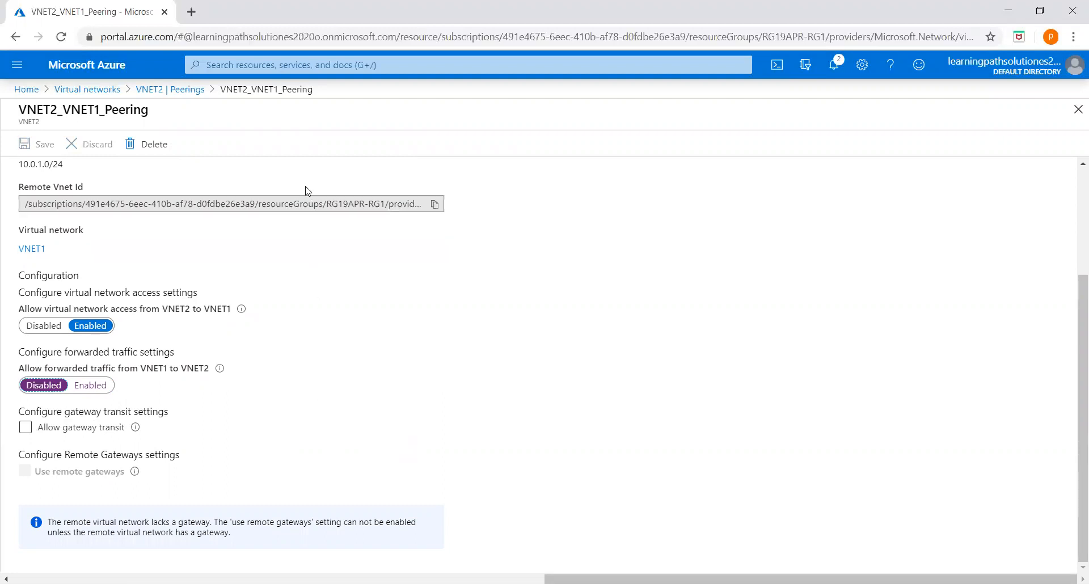
left_click(104, 90)
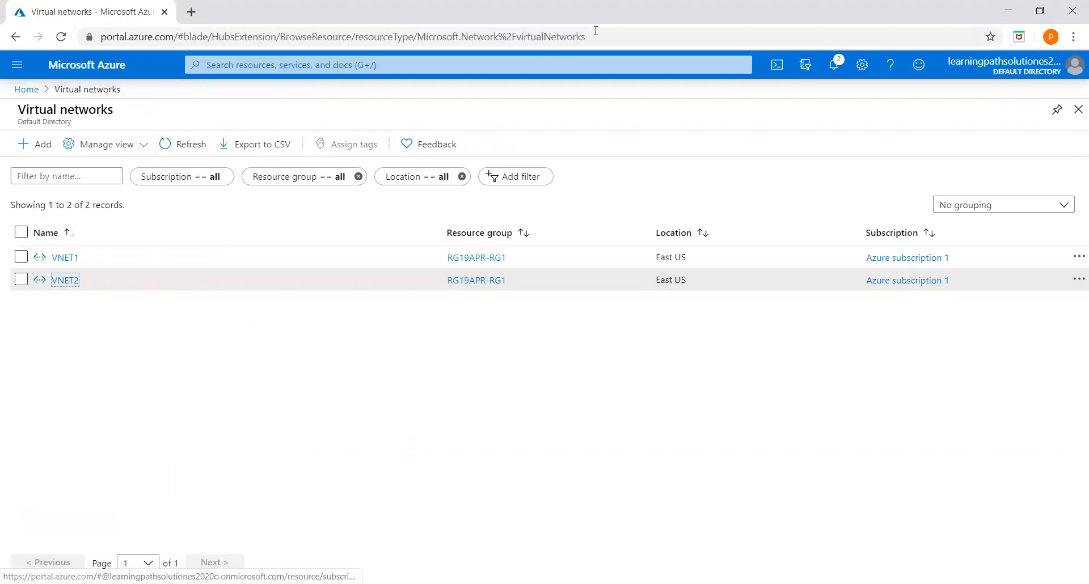